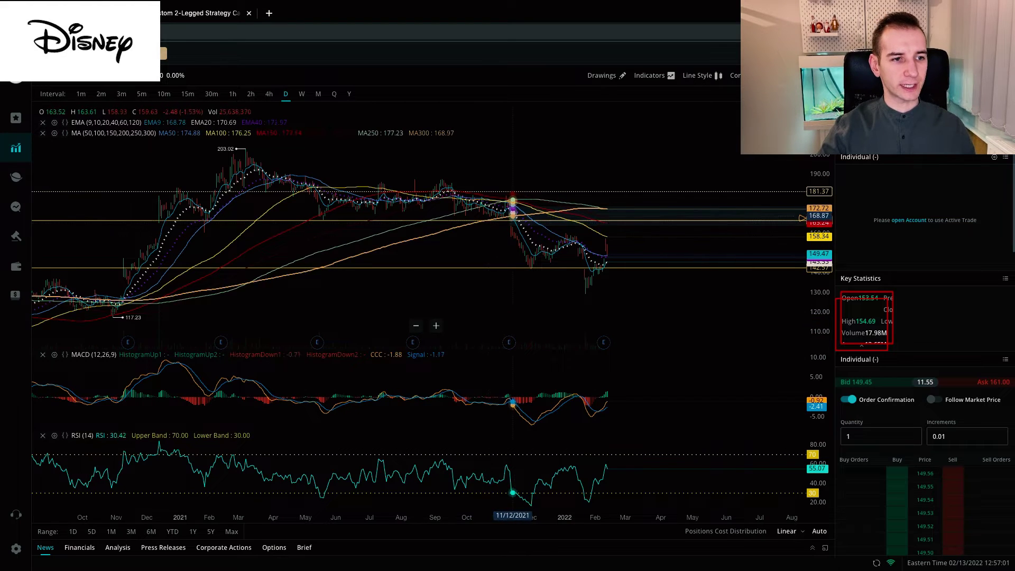
{"action": "scroll", "coordinate": [488, 206], "scroll_direction": "down", "scroll_amount": 2}
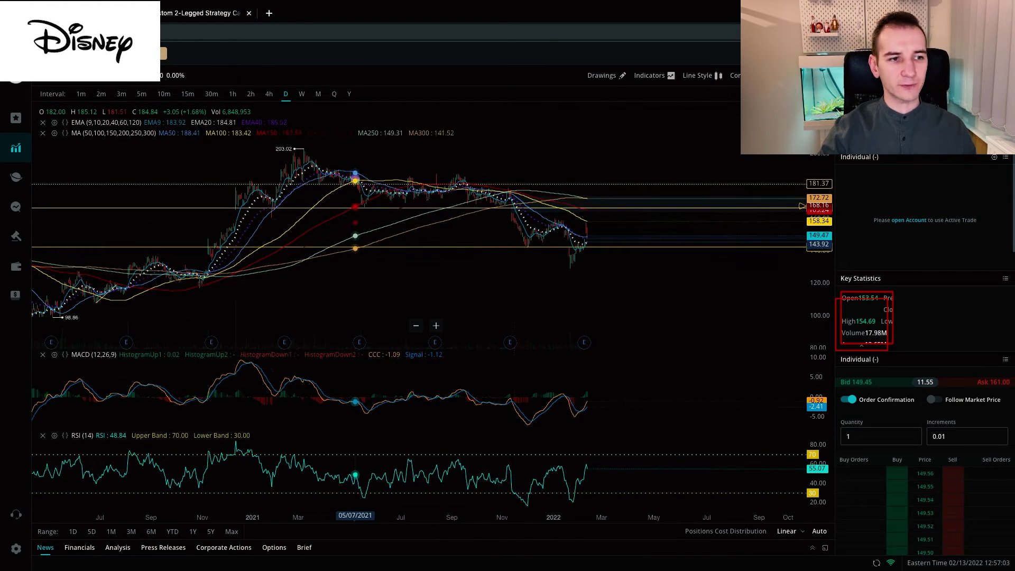
{"action": "scroll", "coordinate": [520, 214], "scroll_direction": "up", "scroll_amount": 2}
{"action": "scroll", "coordinate": [520, 214], "scroll_direction": "up", "scroll_amount": 3}
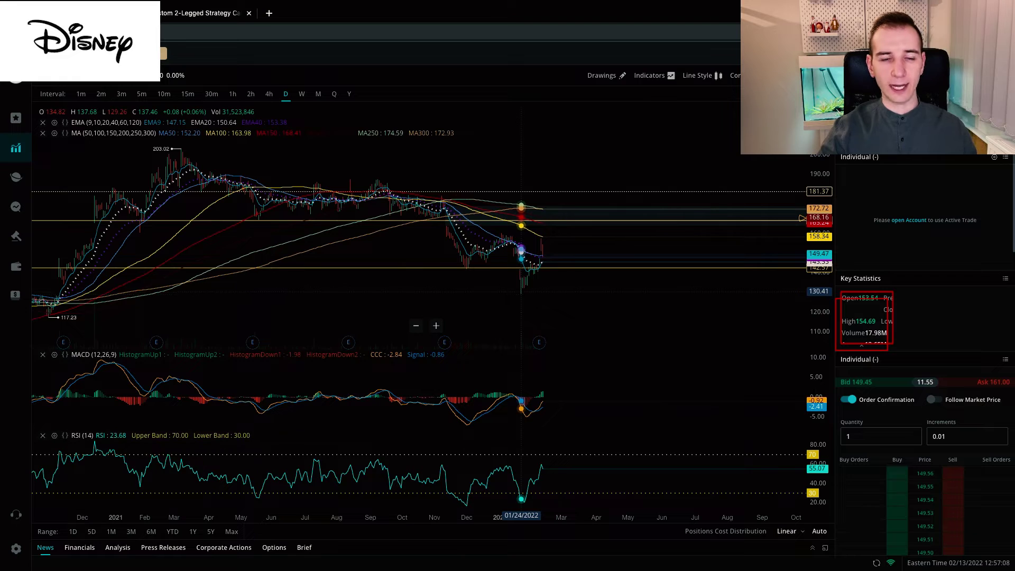
{"action": "scroll", "coordinate": [519, 253], "scroll_direction": "up", "scroll_amount": 3}
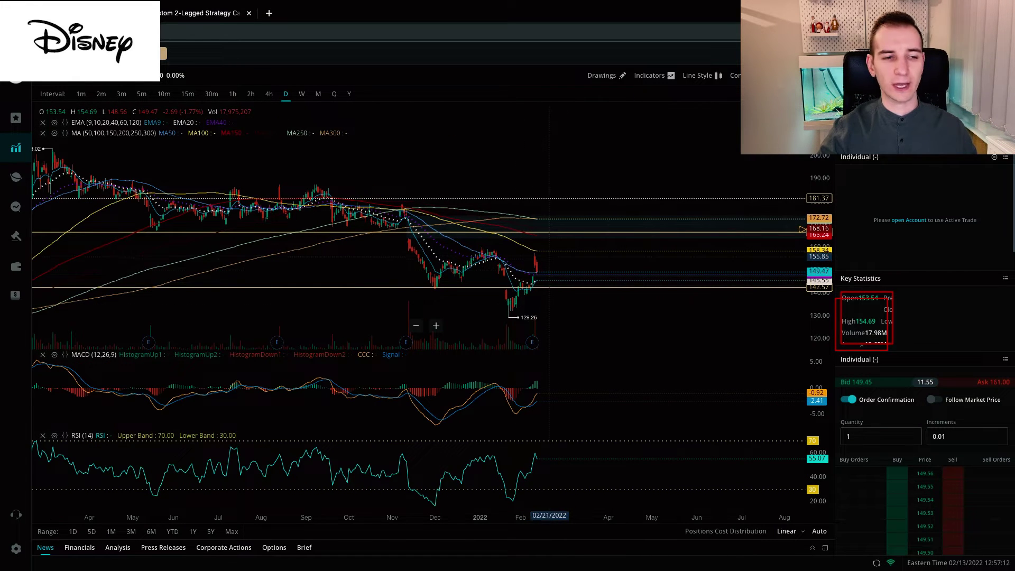
{"action": "scroll", "coordinate": [548, 230], "scroll_direction": "up", "scroll_amount": 3}
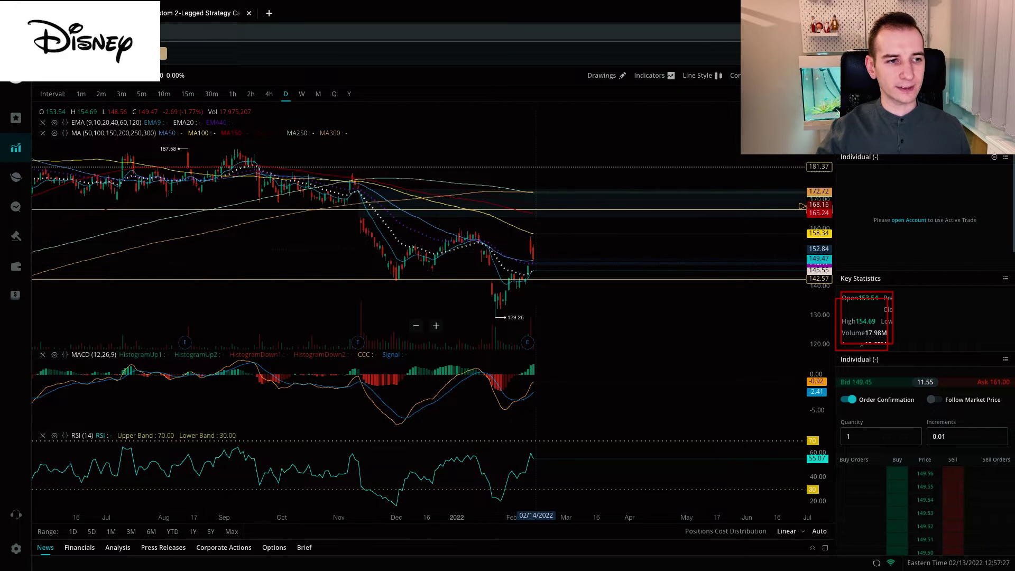
{"action": "scroll", "coordinate": [536, 263], "scroll_direction": "up", "scroll_amount": 3}
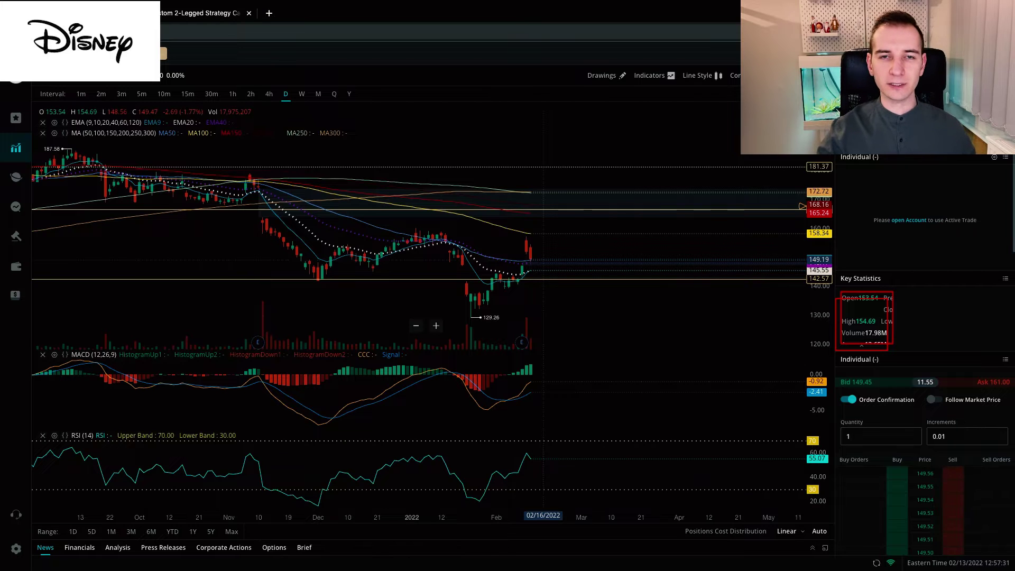
{"action": "scroll", "coordinate": [543, 262], "scroll_direction": "down", "scroll_amount": 5}
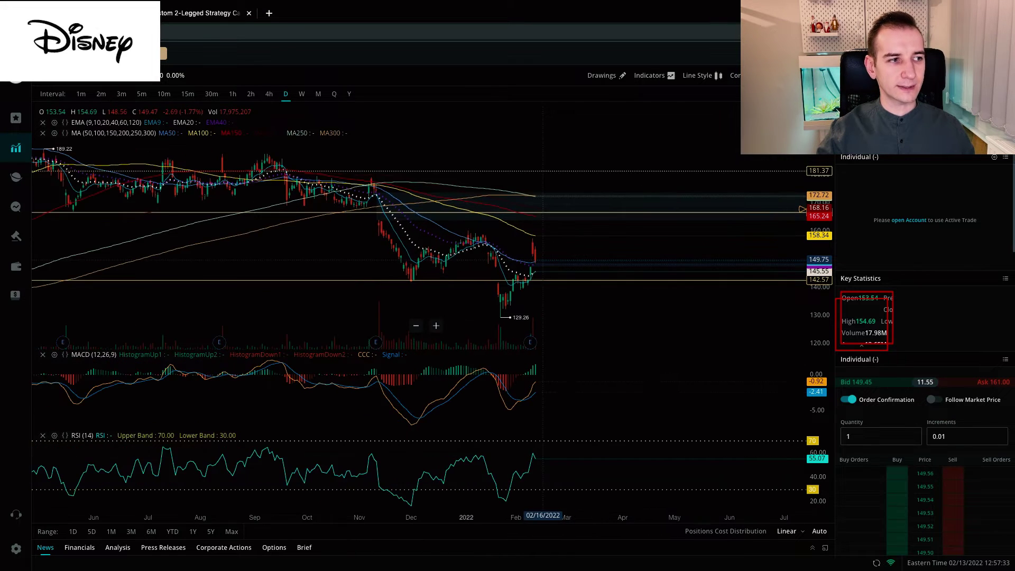
{"action": "scroll", "coordinate": [542, 270], "scroll_direction": "down", "scroll_amount": 5}
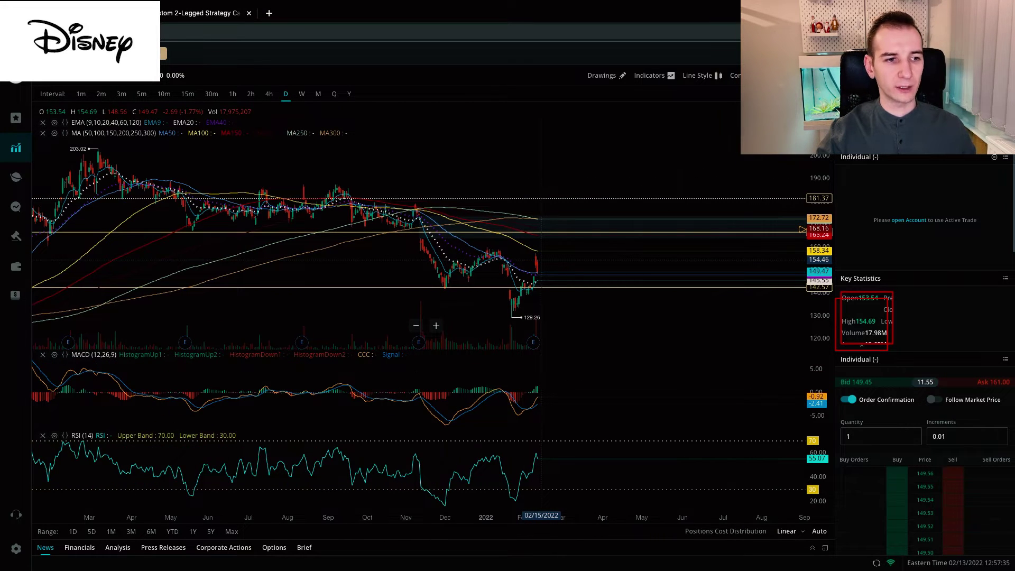
{"action": "scroll", "coordinate": [539, 230], "scroll_direction": "up", "scroll_amount": 3}
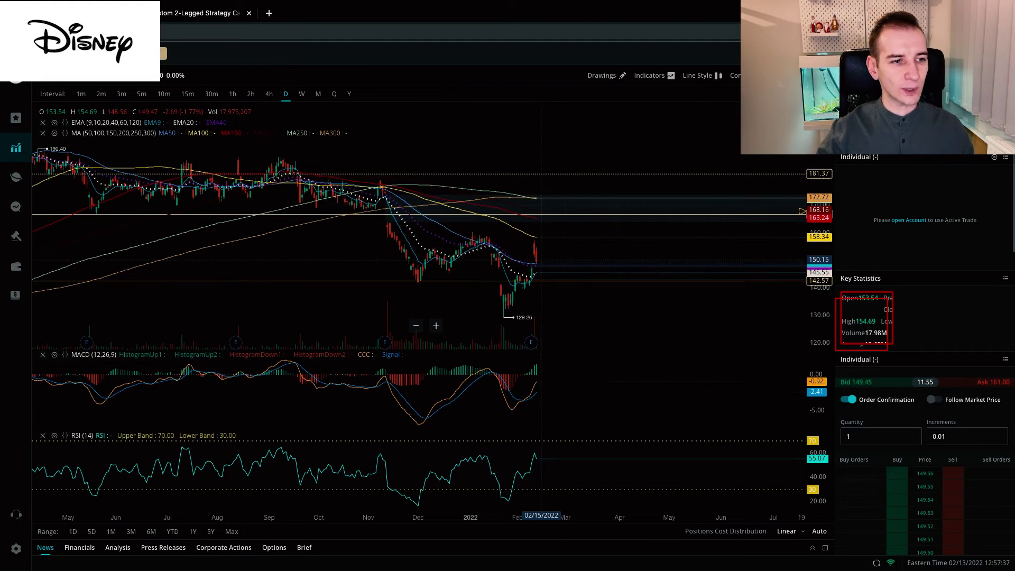
{"action": "scroll", "coordinate": [540, 239], "scroll_direction": "down", "scroll_amount": 5}
{"action": "scroll", "coordinate": [540, 238], "scroll_direction": "down", "scroll_amount": 3}
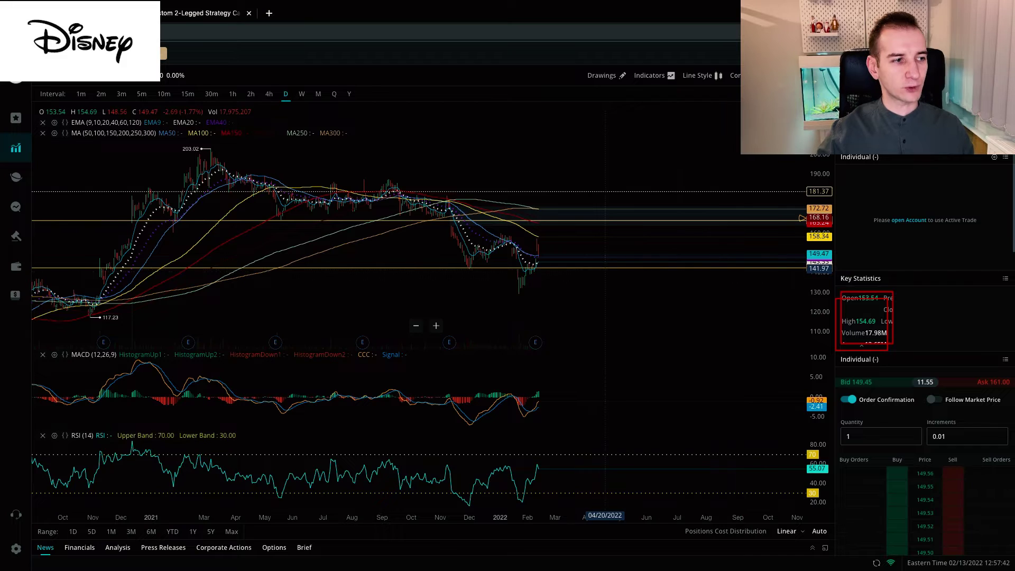
{"action": "scroll", "coordinate": [604, 266], "scroll_direction": "down", "scroll_amount": 3}
{"action": "scroll", "coordinate": [605, 266], "scroll_direction": "down", "scroll_amount": 3}
- Pan Disney's chart back to 2014–2016 prices, then switch it to weekly candles
{"action": "left_click_drag", "start_coordinate": [540, 238], "coordinate": [627, 238]}
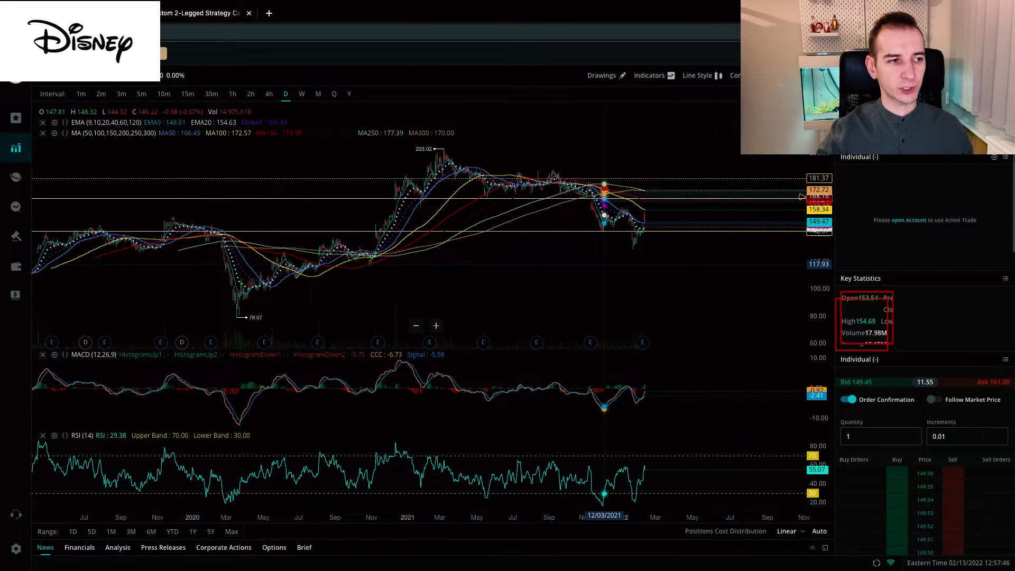
{"action": "left_click_drag", "start_coordinate": [571, 222], "coordinate": [793, 238]}
{"action": "left_click_drag", "start_coordinate": [365, 261], "coordinate": [714, 254]}
{"action": "left_click_drag", "start_coordinate": [433, 239], "coordinate": [634, 231]}
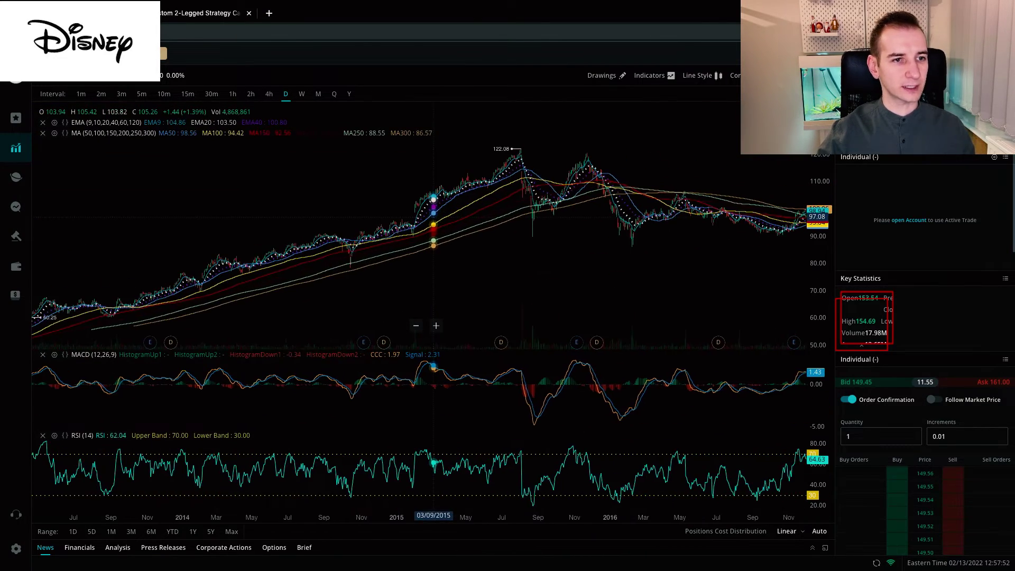
{"action": "scroll", "coordinate": [433, 238], "scroll_direction": "down", "scroll_amount": 8}
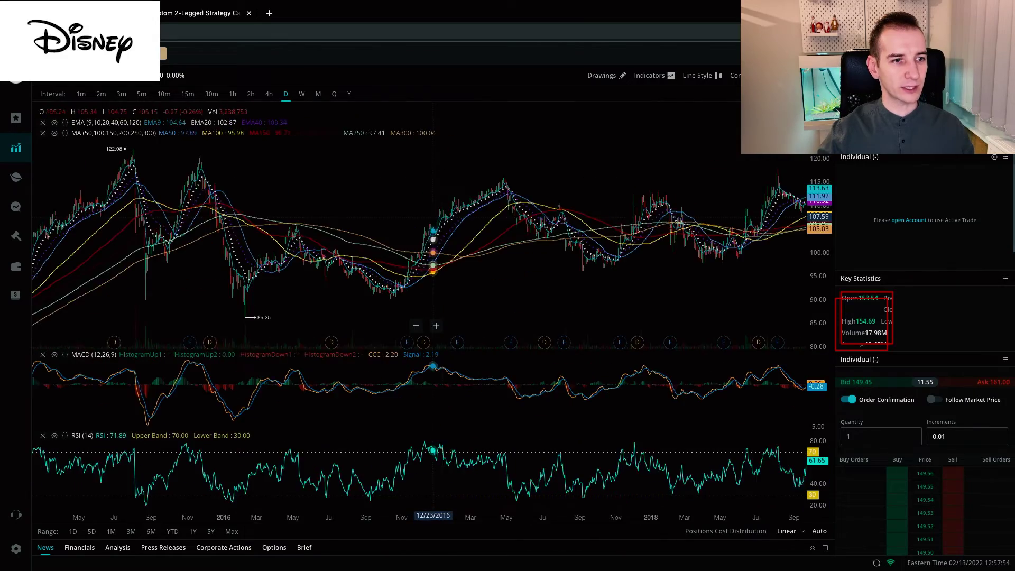
{"action": "scroll", "coordinate": [432, 239], "scroll_direction": "down", "scroll_amount": 6}
{"action": "scroll", "coordinate": [432, 238], "scroll_direction": "down", "scroll_amount": 6}
{"action": "scroll", "coordinate": [428, 222], "scroll_direction": "down", "scroll_amount": 6}
{"action": "scroll", "coordinate": [424, 199], "scroll_direction": "down", "scroll_amount": 3}
{"action": "scroll", "coordinate": [429, 214], "scroll_direction": "up", "scroll_amount": 5}
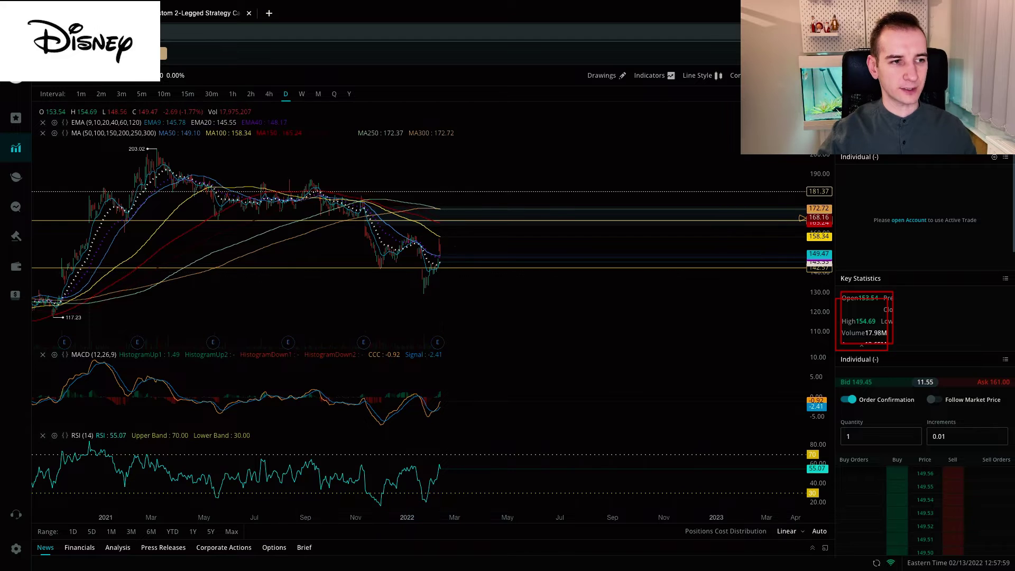
{"action": "left_click", "coordinate": [302, 93]}
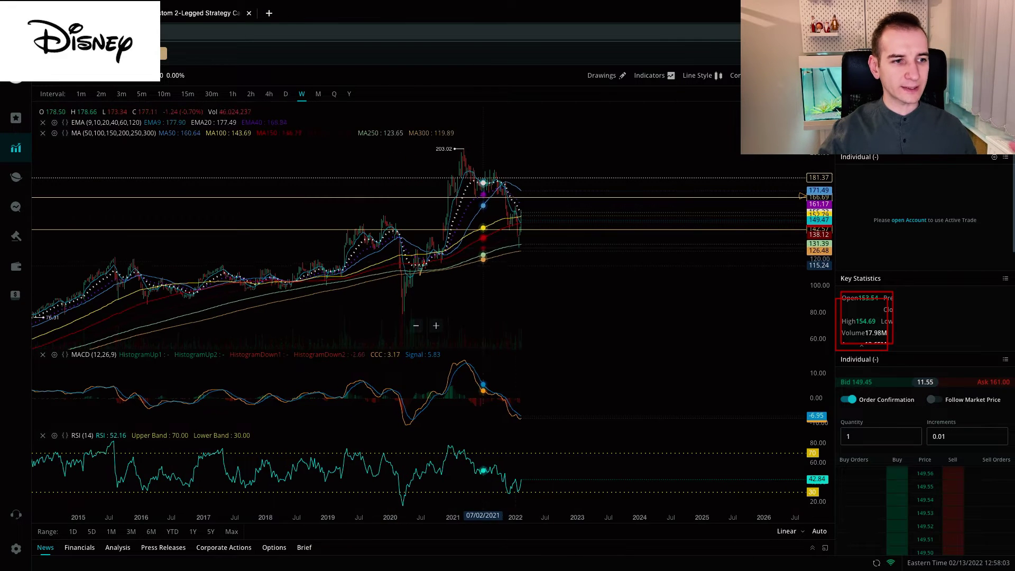
{"action": "scroll", "coordinate": [548, 238], "scroll_direction": "down", "scroll_amount": 2}
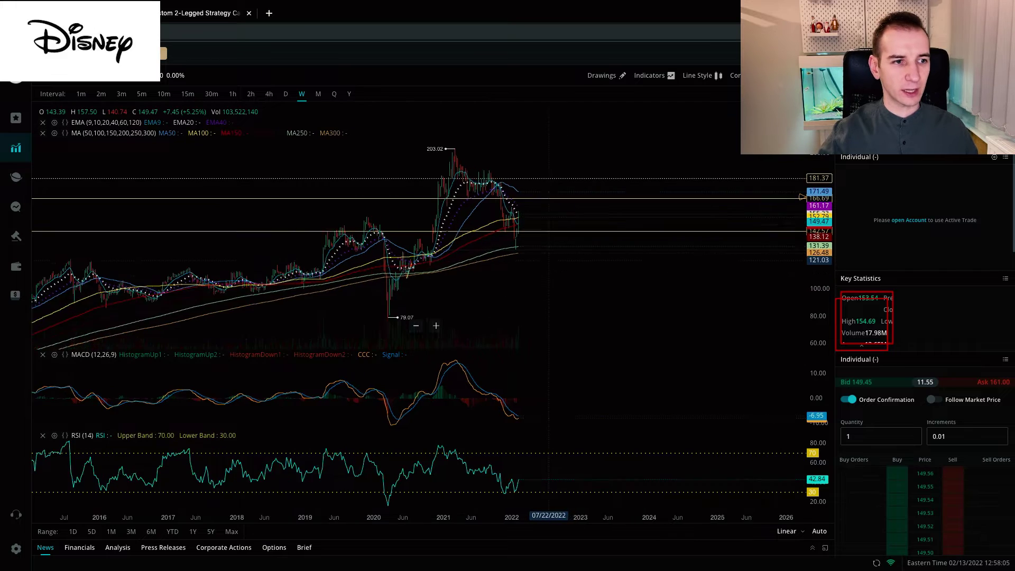
{"action": "scroll", "coordinate": [547, 238], "scroll_direction": "up", "scroll_amount": 3}
{"action": "scroll", "coordinate": [516, 238], "scroll_direction": "up", "scroll_amount": 3}
{"action": "scroll", "coordinate": [492, 237], "scroll_direction": "up", "scroll_amount": 2}
{"action": "scroll", "coordinate": [485, 238], "scroll_direction": "up", "scroll_amount": 2}
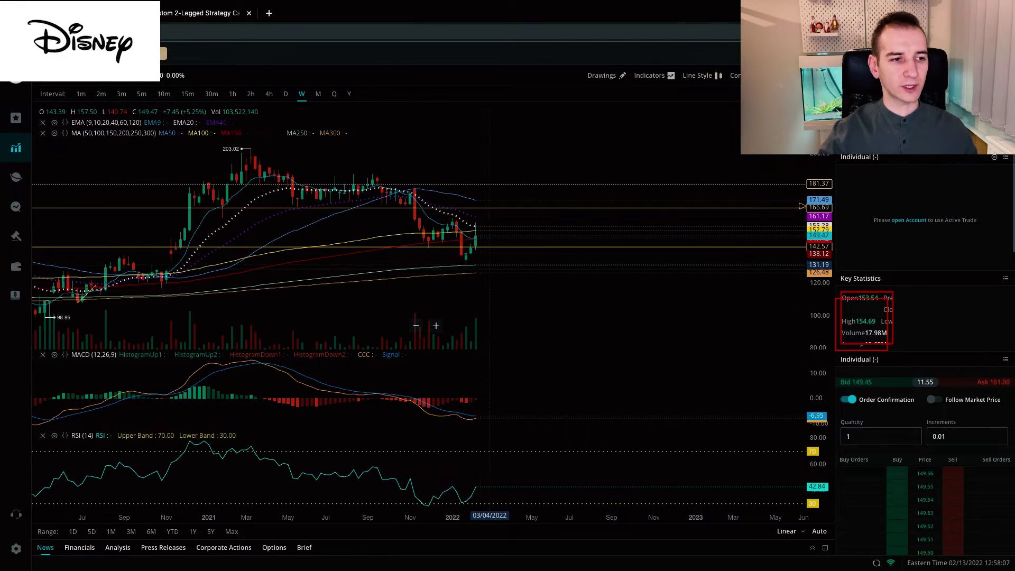
{"action": "scroll", "coordinate": [484, 317], "scroll_direction": "up", "scroll_amount": 2}
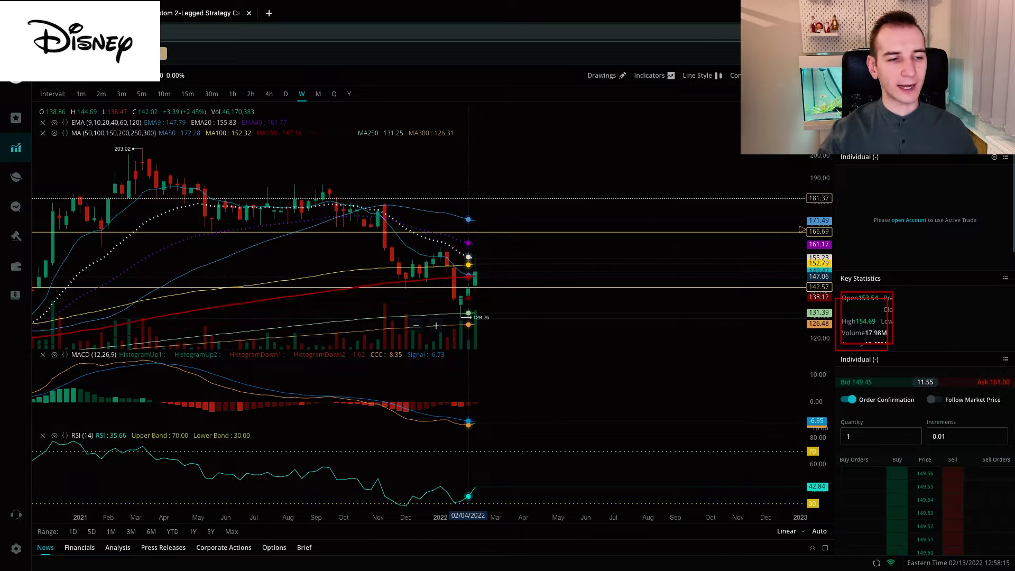
{"action": "scroll", "coordinate": [467, 317], "scroll_direction": "down", "scroll_amount": 2}
{"action": "scroll", "coordinate": [480, 279], "scroll_direction": "down", "scroll_amount": 2}
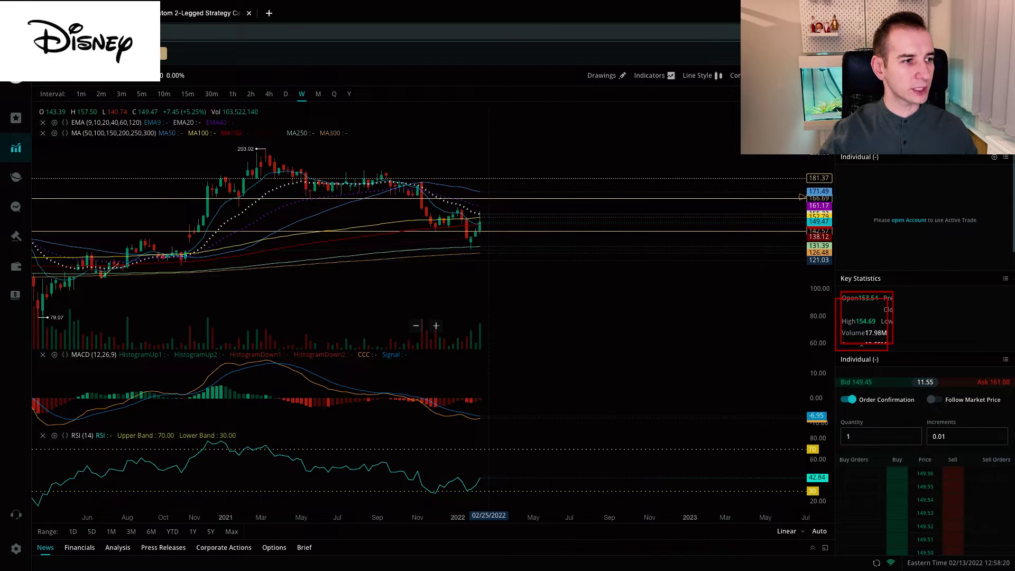
{"action": "scroll", "coordinate": [488, 238], "scroll_direction": "down", "scroll_amount": 2}
{"action": "scroll", "coordinate": [494, 238], "scroll_direction": "down", "scroll_amount": 2}
{"action": "scroll", "coordinate": [493, 239], "scroll_direction": "down", "scroll_amount": 1}
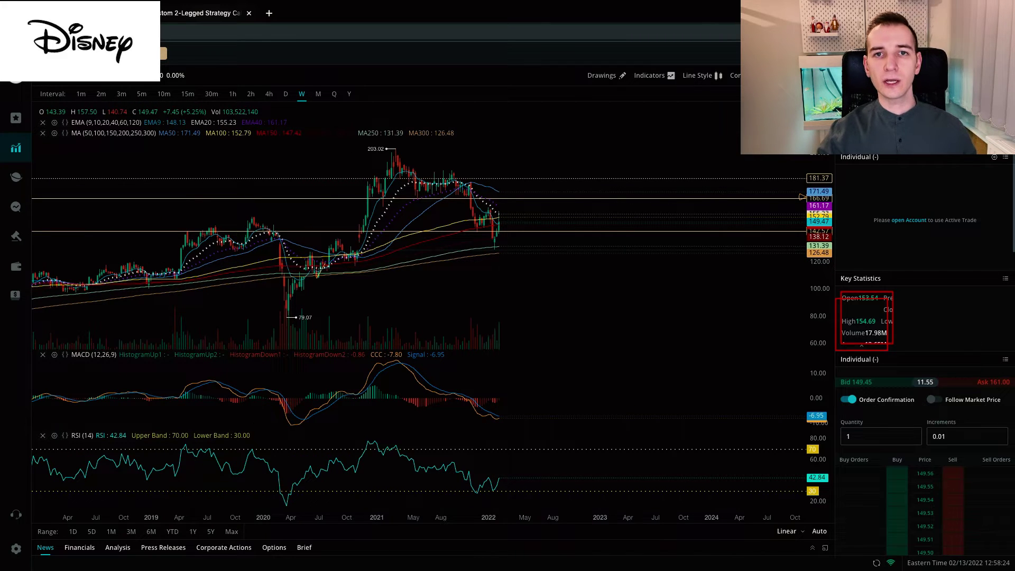
- Enter DIS in the 2 Legs Calculator symbol field to fetch its 149.47 price
{"action": "key", "text": "ctrl+Tab"}
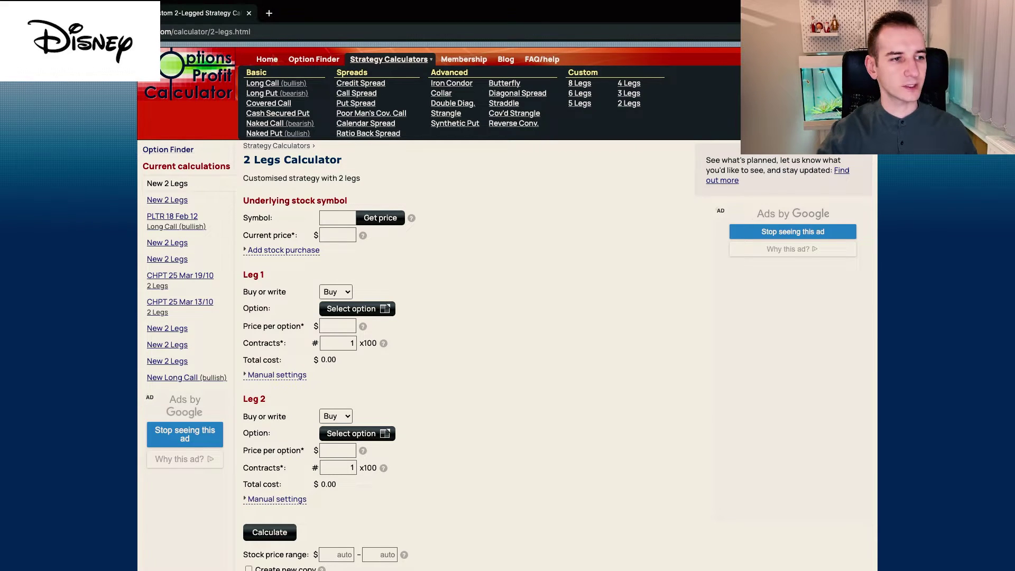
{"action": "left_click", "coordinate": [338, 217]}
{"action": "type", "text": "s"}
{"action": "key", "text": "Return"}
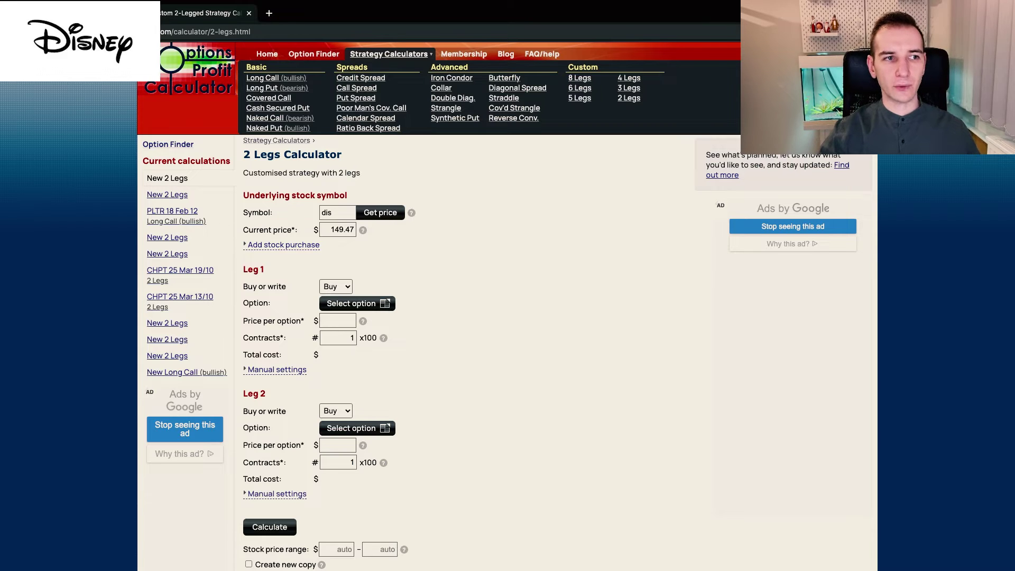
- In Webull, start and cancel a chart measurement, then open Disney's options chain
{"action": "key", "text": "alt+Tab"}
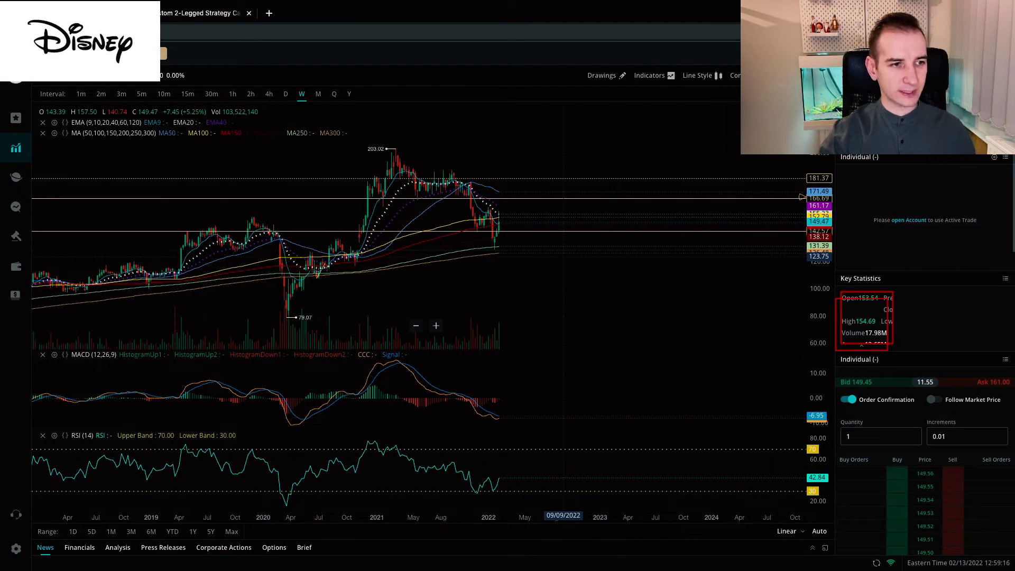
{"action": "key", "text": "alt+t"}
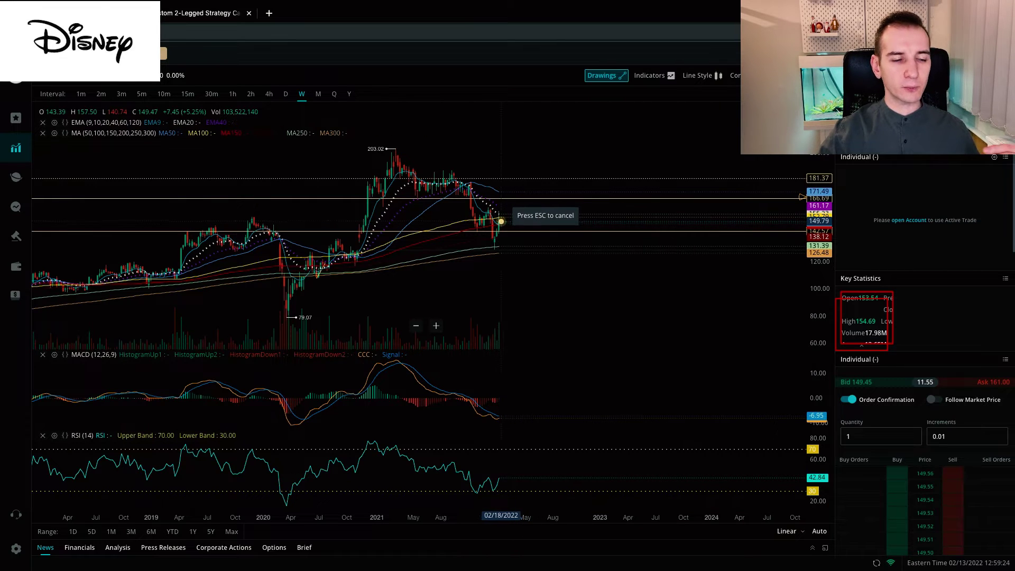
{"action": "left_click", "coordinate": [499, 214]}
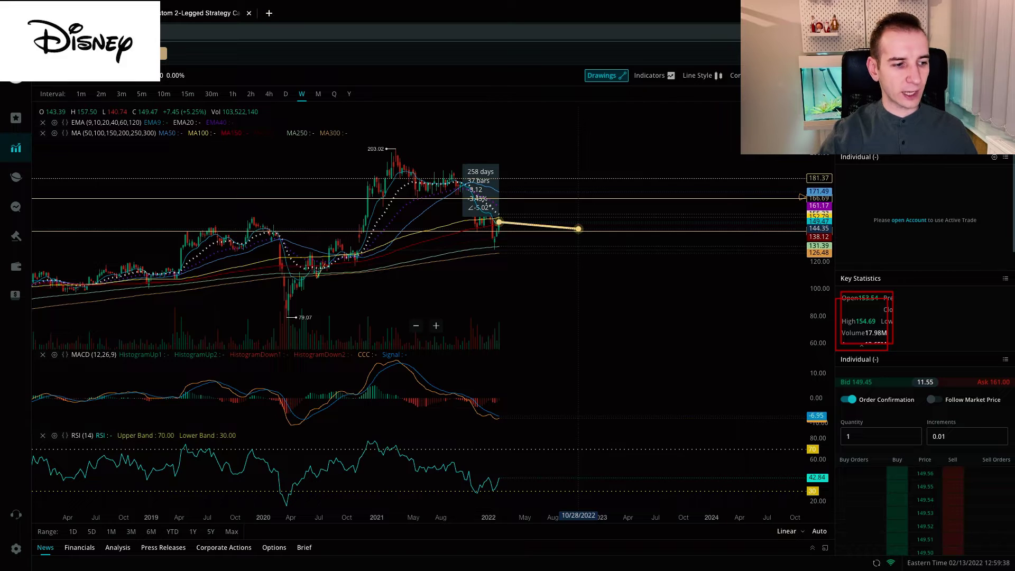
{"action": "key", "text": "Escape"}
{"action": "left_click", "coordinate": [274, 548]}
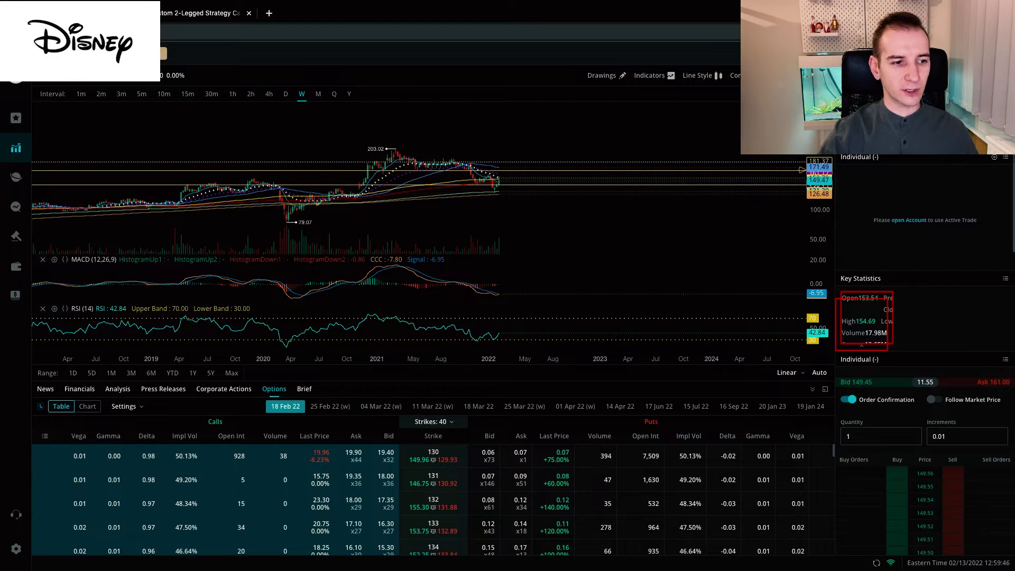
- Show Disney options expiring 18 Mar 22 in Webull's chain
{"action": "left_click", "coordinate": [479, 406]}
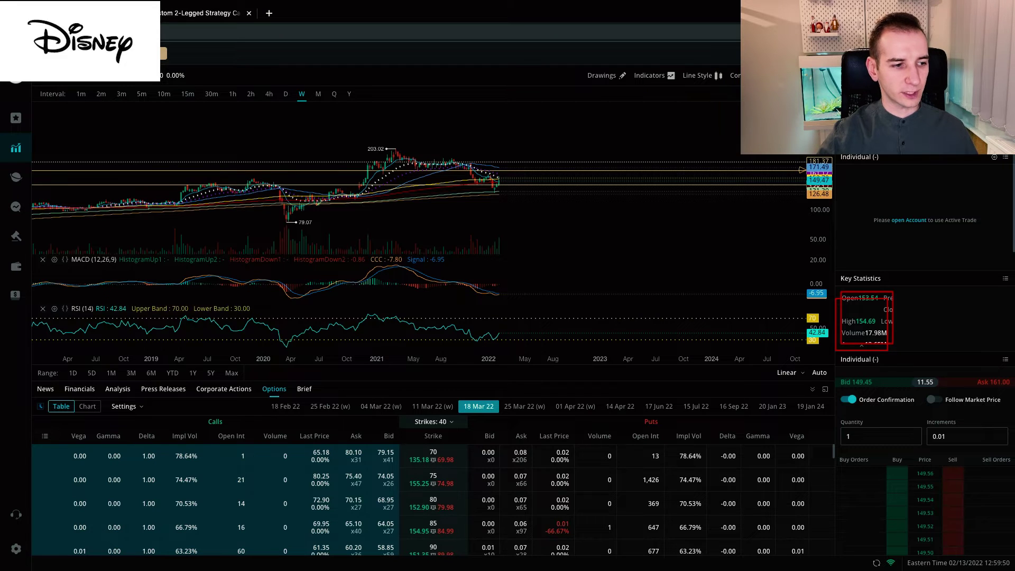
{"action": "scroll", "coordinate": [433, 500], "scroll_direction": "down", "scroll_amount": 1}
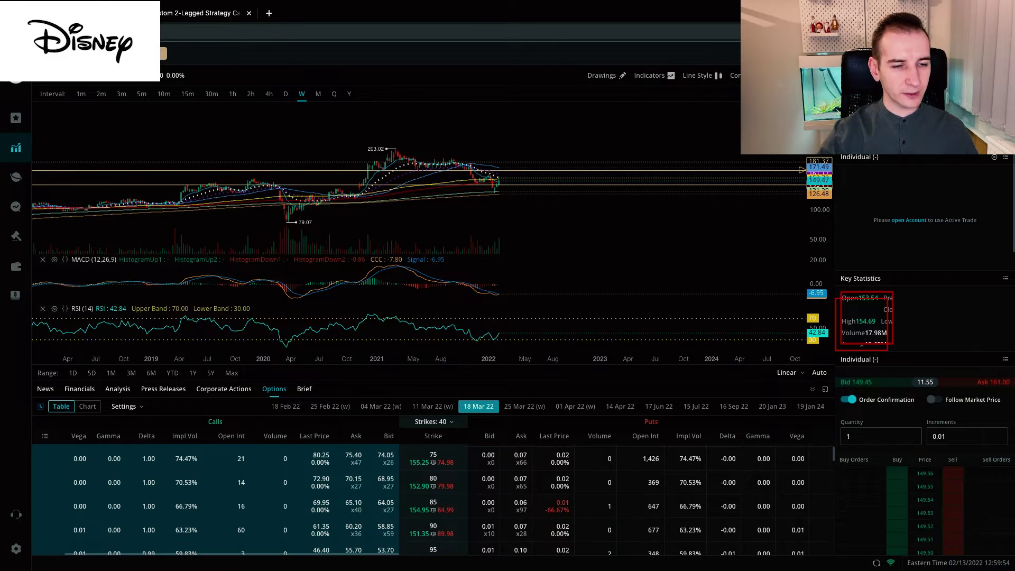
{"action": "scroll", "coordinate": [433, 500], "scroll_direction": "down", "scroll_amount": 1}
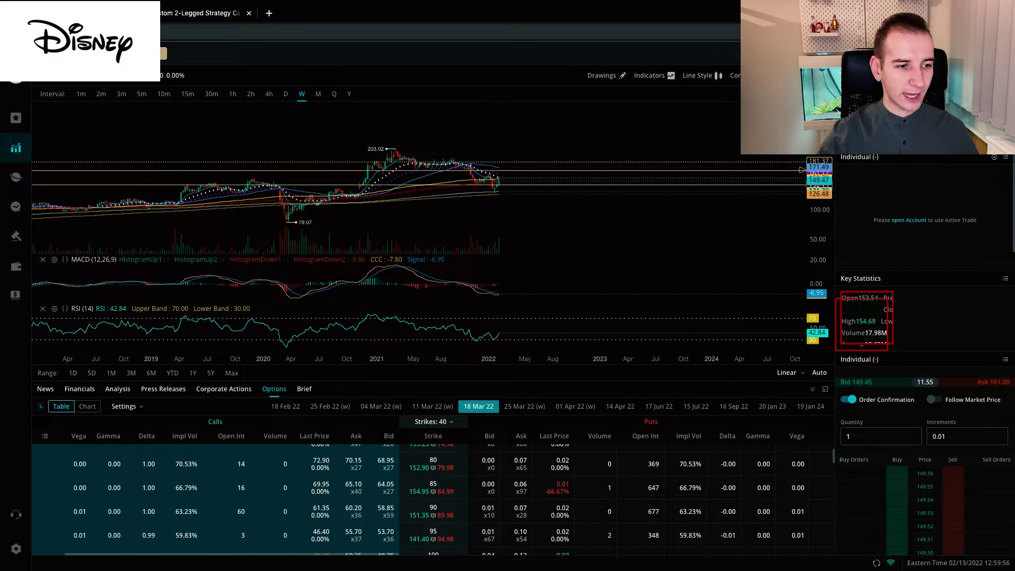
{"action": "scroll", "coordinate": [434, 500], "scroll_direction": "down", "scroll_amount": 1}
{"action": "scroll", "coordinate": [433, 499], "scroll_direction": "down", "scroll_amount": 2}
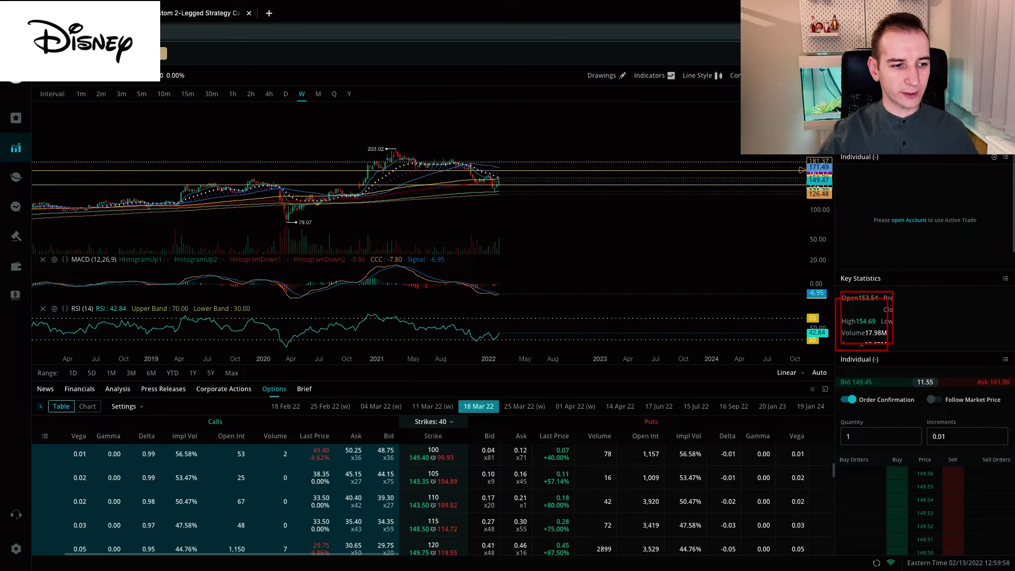
{"action": "scroll", "coordinate": [419, 499], "scroll_direction": "down", "scroll_amount": 5}
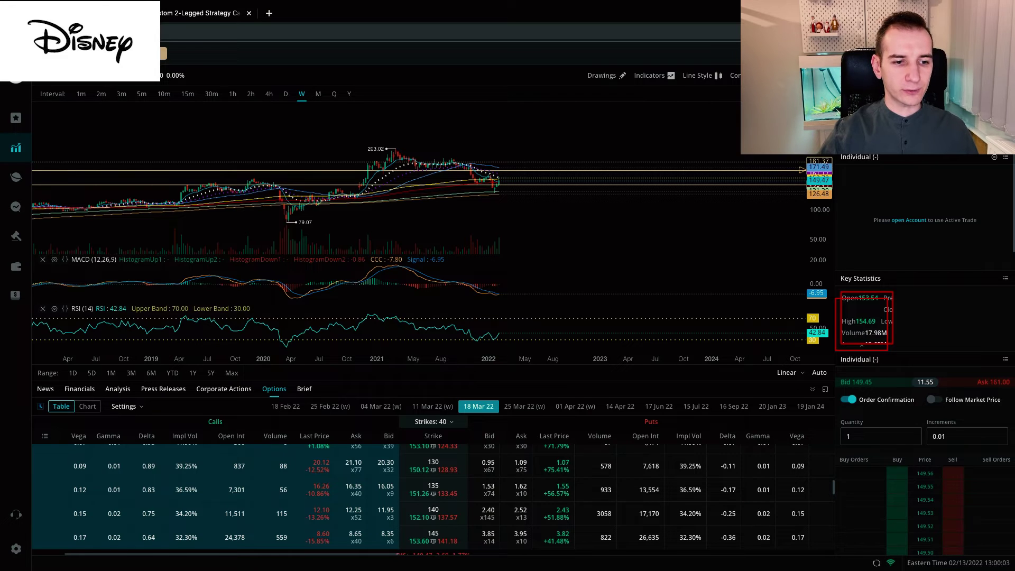
{"action": "scroll", "coordinate": [418, 499], "scroll_direction": "up", "scroll_amount": 1}
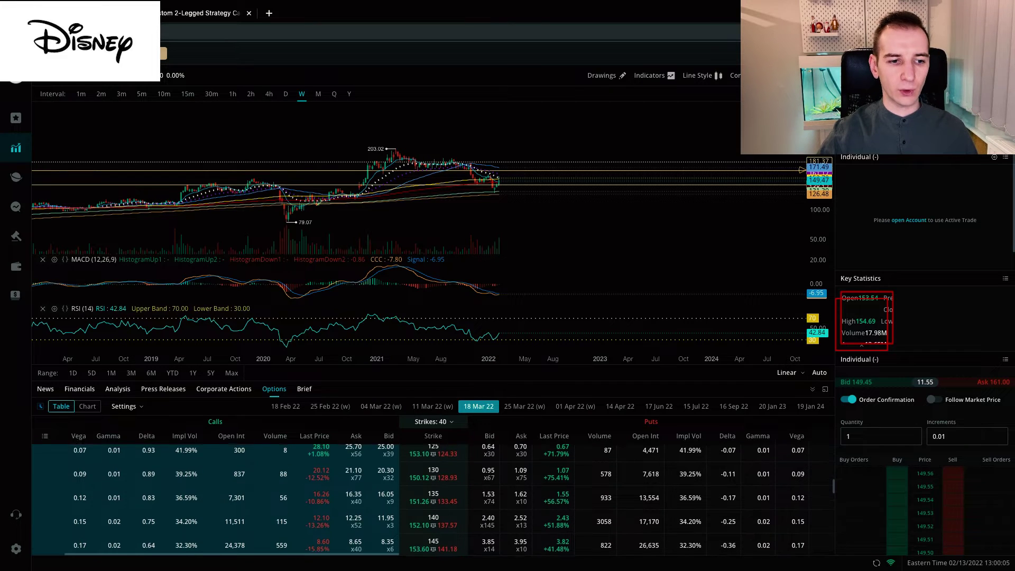
{"action": "scroll", "coordinate": [419, 500], "scroll_direction": "up", "scroll_amount": 1}
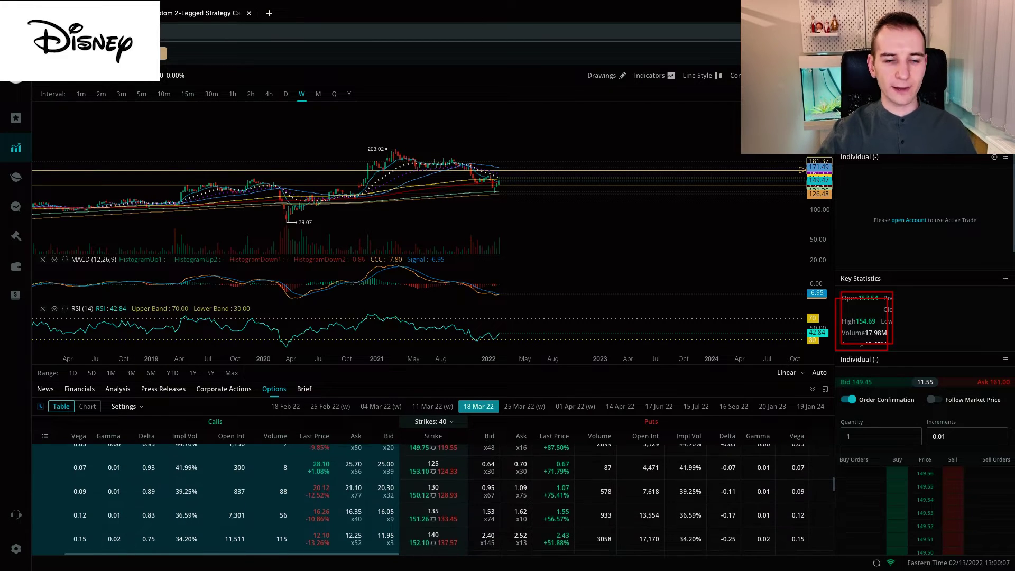
{"action": "scroll", "coordinate": [418, 500], "scroll_direction": "down", "scroll_amount": 2}
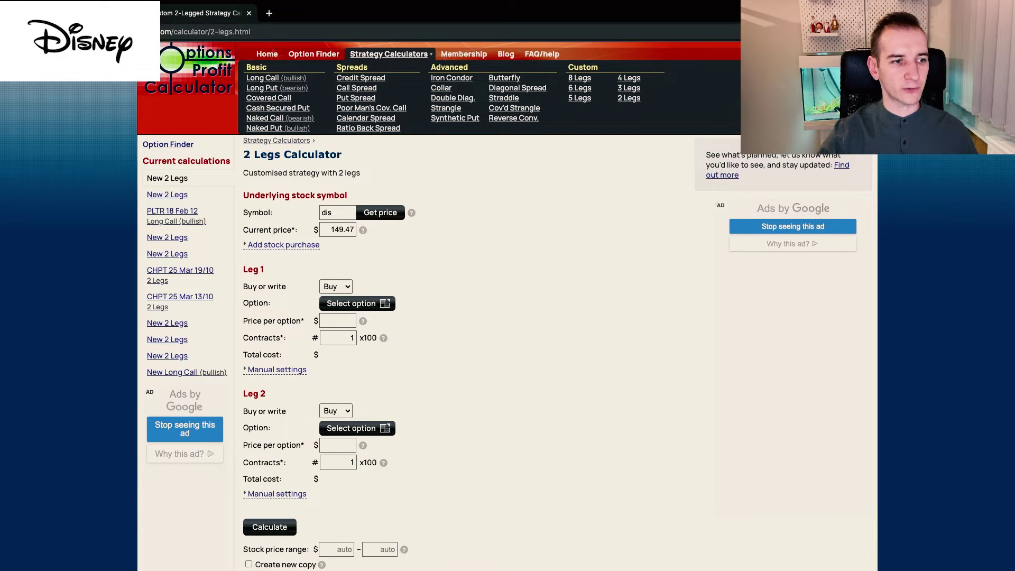
- Set Leg 1 to write the 18 Mar $140 put at the 2.46 mid price
{"action": "key", "text": "Down"}
{"action": "key", "text": "Tab"}
{"action": "key", "text": "Return"}
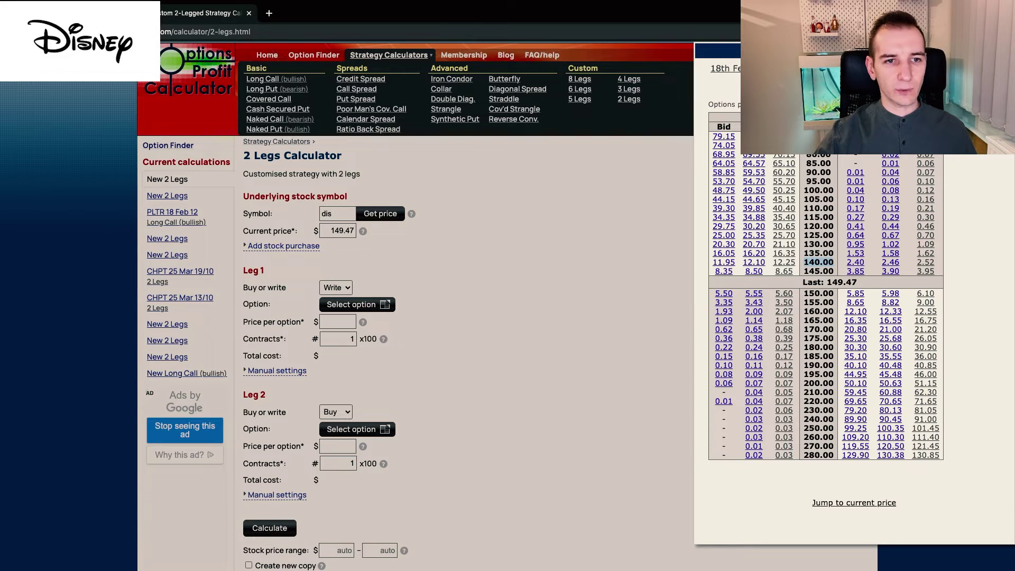
{"action": "mouse_move", "coordinate": [718, 135]}
{"action": "left_mouse_down"}
{"action": "mouse_move", "coordinate": [841, 281]}
{"action": "mouse_move", "coordinate": [928, 444]}
{"action": "mouse_move", "coordinate": [841, 281]}
{"action": "left_mouse_up"}
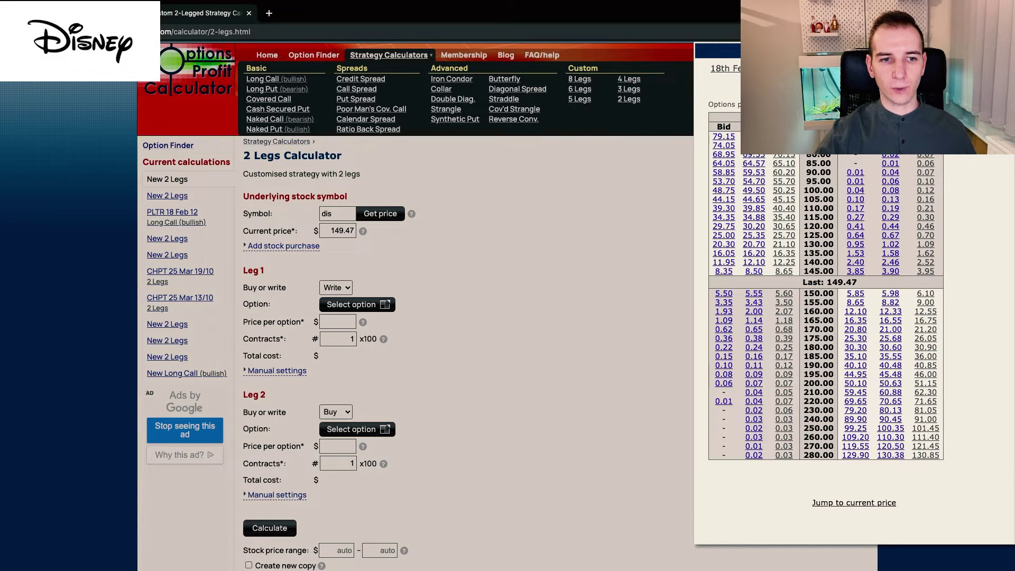
{"action": "left_click_drag", "start_coordinate": [804, 261], "coordinate": [934, 262]}
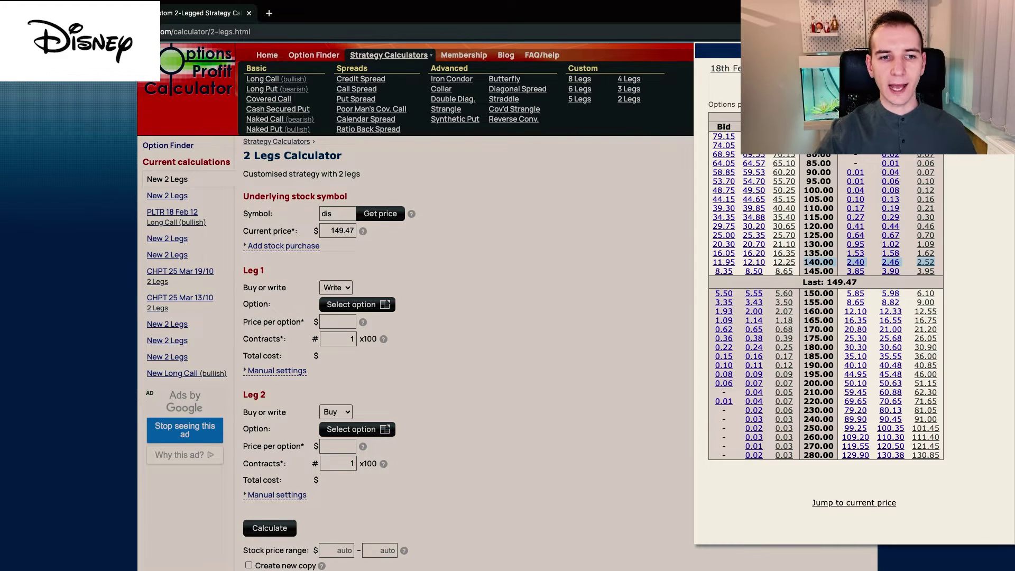
{"action": "key", "text": "Escape"}
{"action": "left_click_drag", "start_coordinate": [849, 261], "coordinate": [935, 261]}
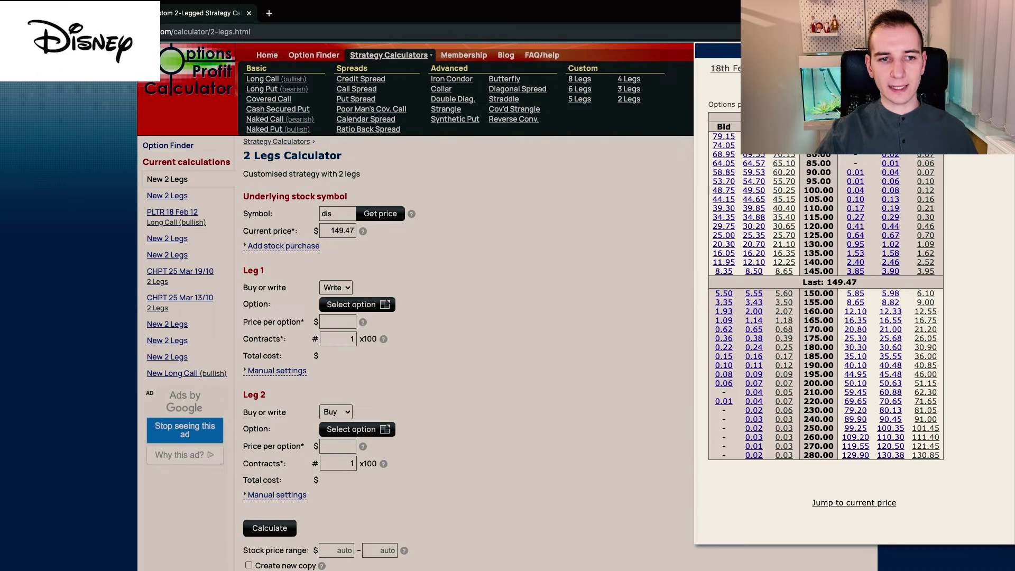
{"action": "left_click_drag", "start_coordinate": [847, 262], "coordinate": [934, 261]}
{"action": "left_click", "coordinate": [934, 262]}
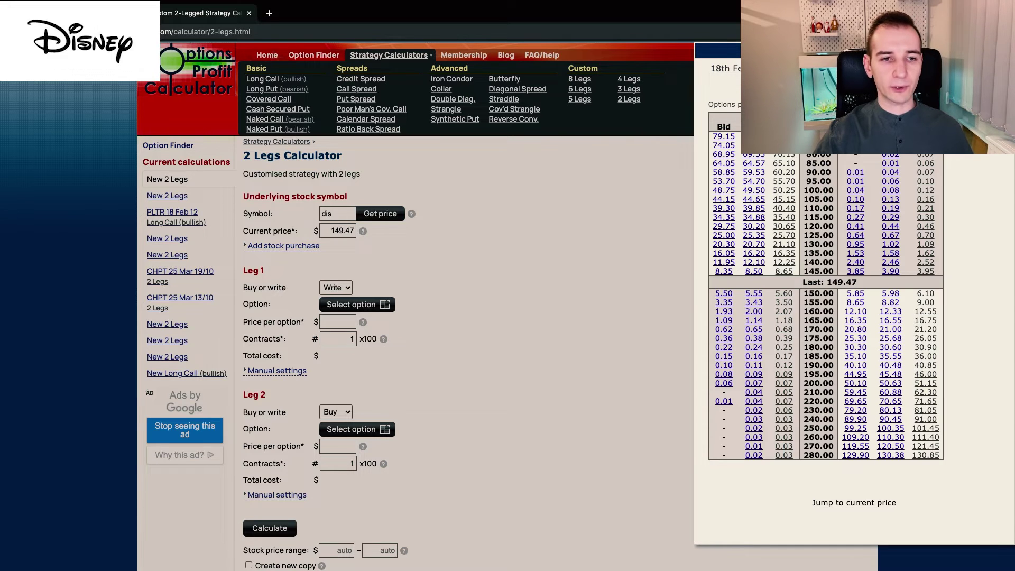
{"action": "left_click", "coordinate": [855, 262]}
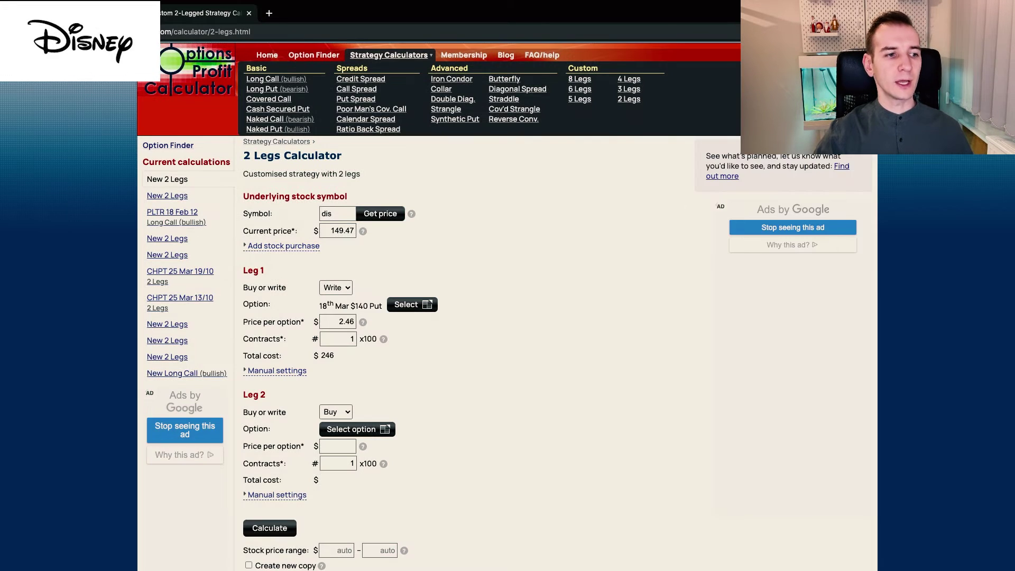
{"action": "scroll", "coordinate": [508, 318], "scroll_direction": "down", "scroll_amount": 2}
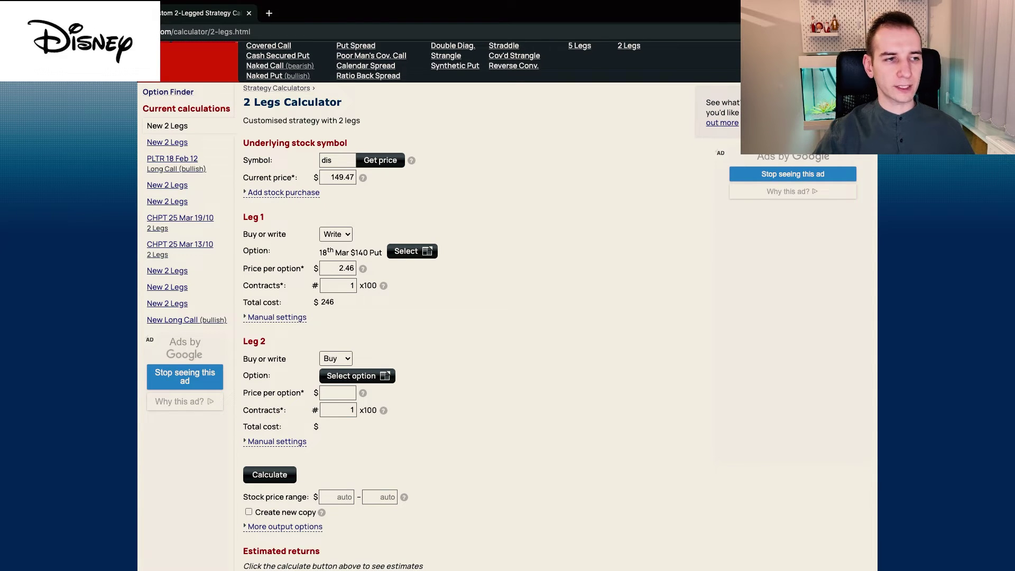
{"action": "scroll", "coordinate": [508, 318], "scroll_direction": "up", "scroll_amount": 1}
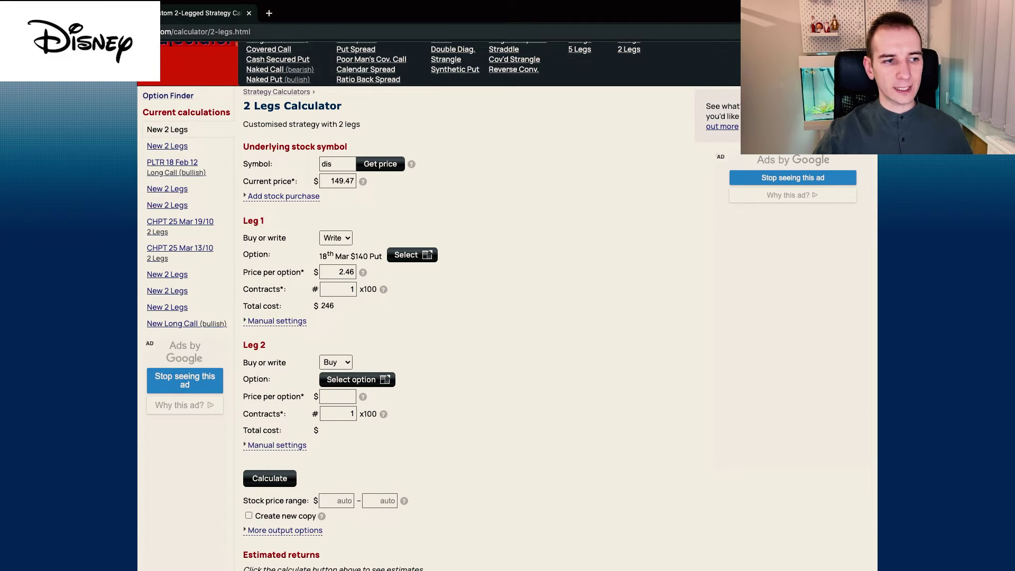
- Highlight the chosen 18th Mar $140 Put and its strike in Leg 1
{"action": "left_click_drag", "start_coordinate": [320, 255], "coordinate": [373, 254]}
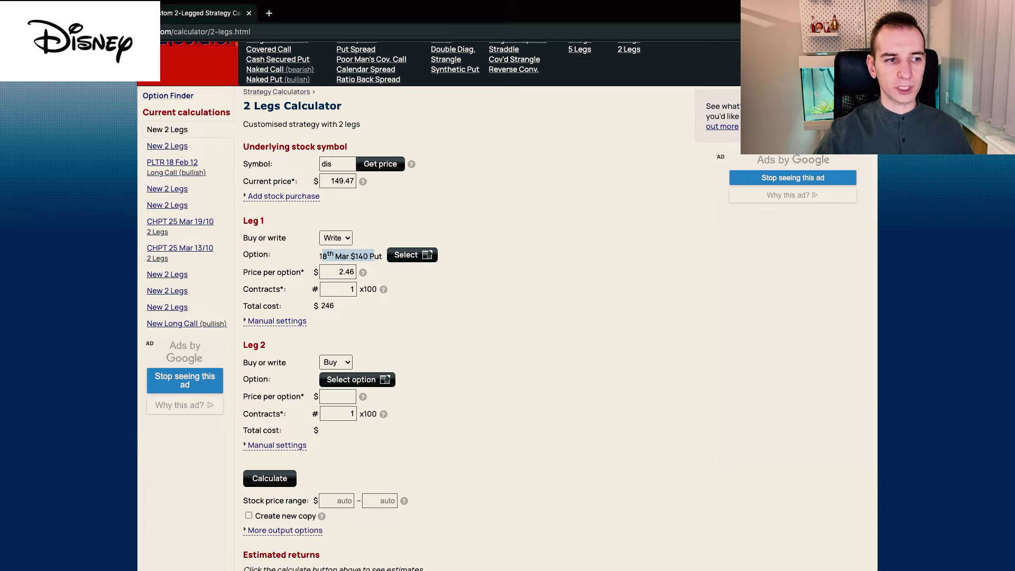
{"action": "left_click", "coordinate": [476, 318]}
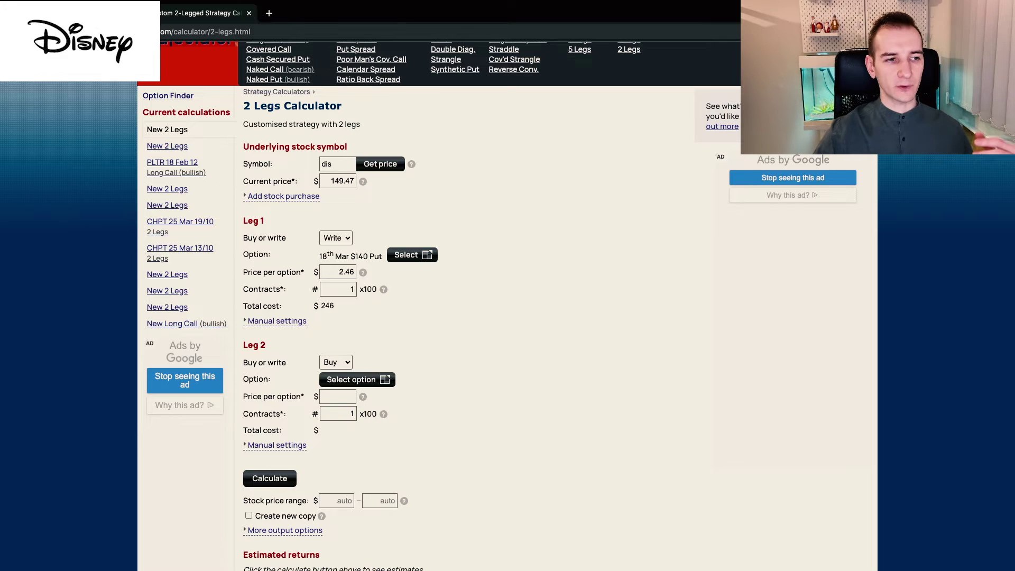
{"action": "double_click", "coordinate": [361, 256]}
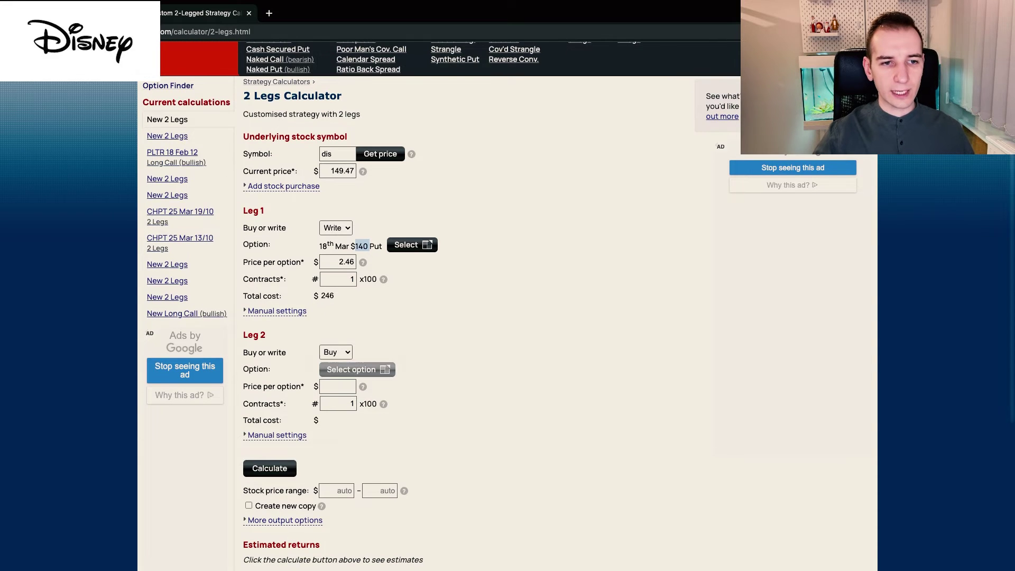
- Set Leg 2 to buy the 18 Mar $135 put at 1.58
{"action": "left_click", "coordinate": [357, 379]}
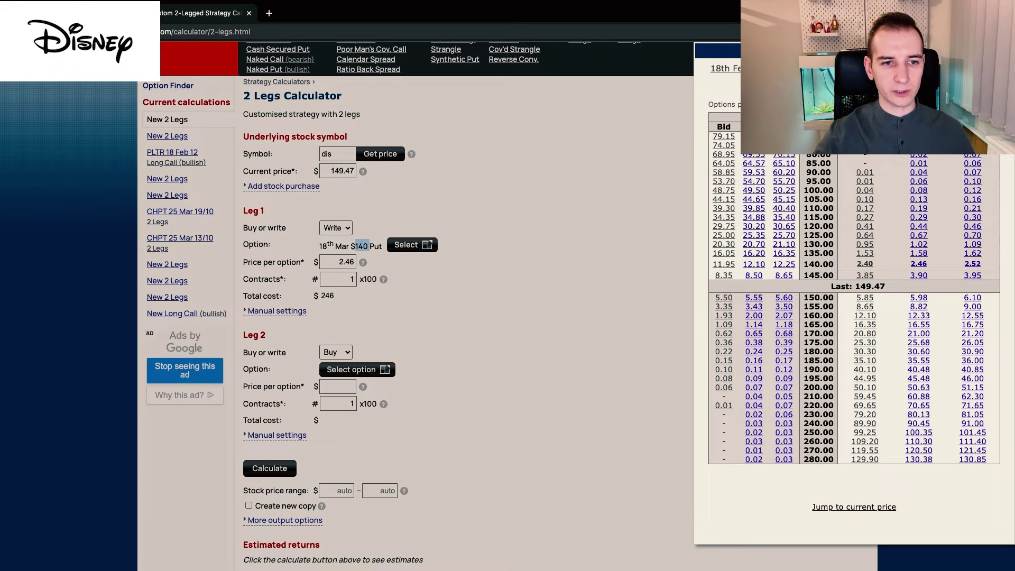
{"action": "left_click", "coordinate": [817, 253]}
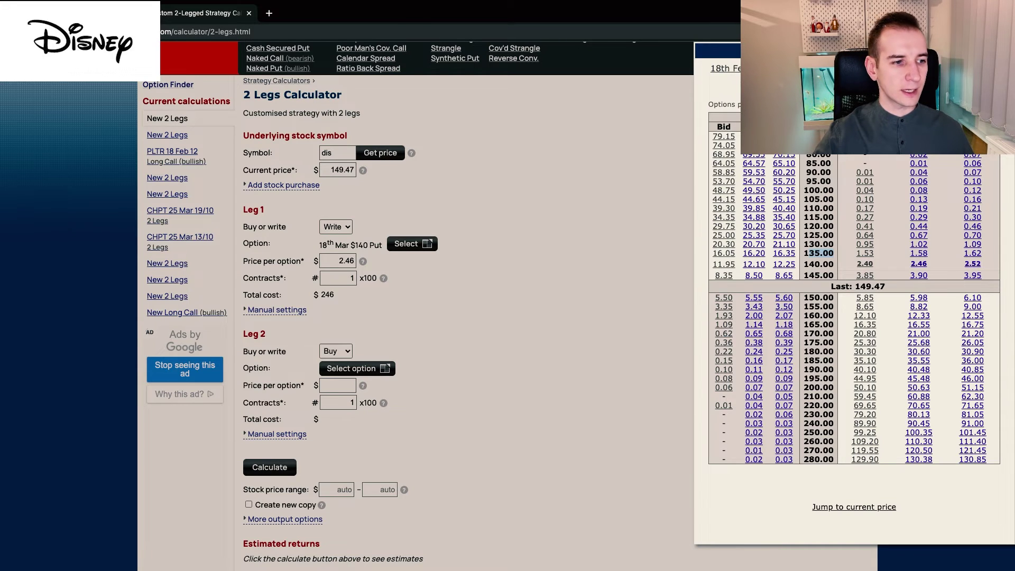
{"action": "left_click", "coordinate": [918, 252]}
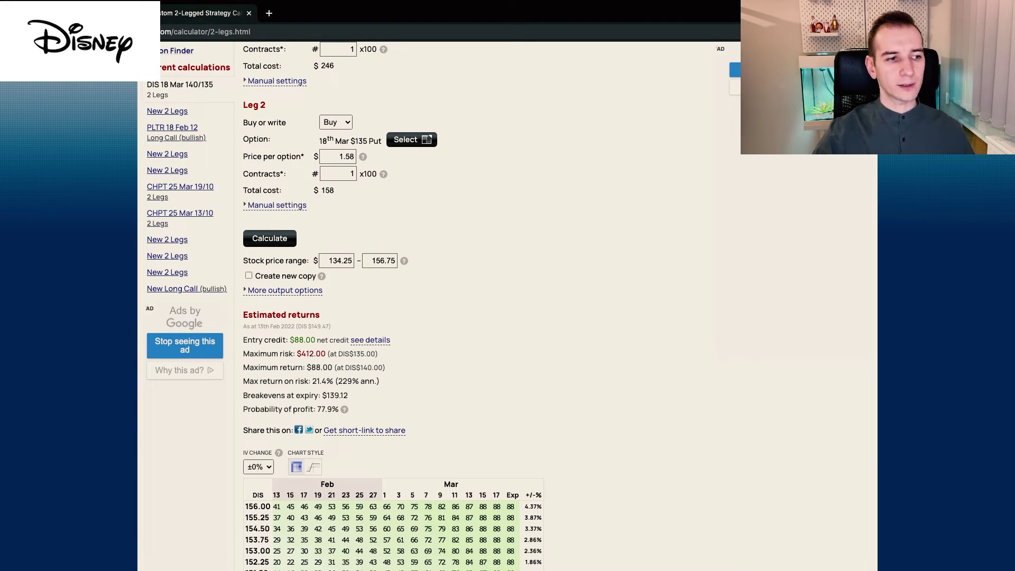
- Highlight the $412.00 maximum risk line and figure
{"action": "left_click_drag", "start_coordinate": [249, 353], "coordinate": [376, 353]}
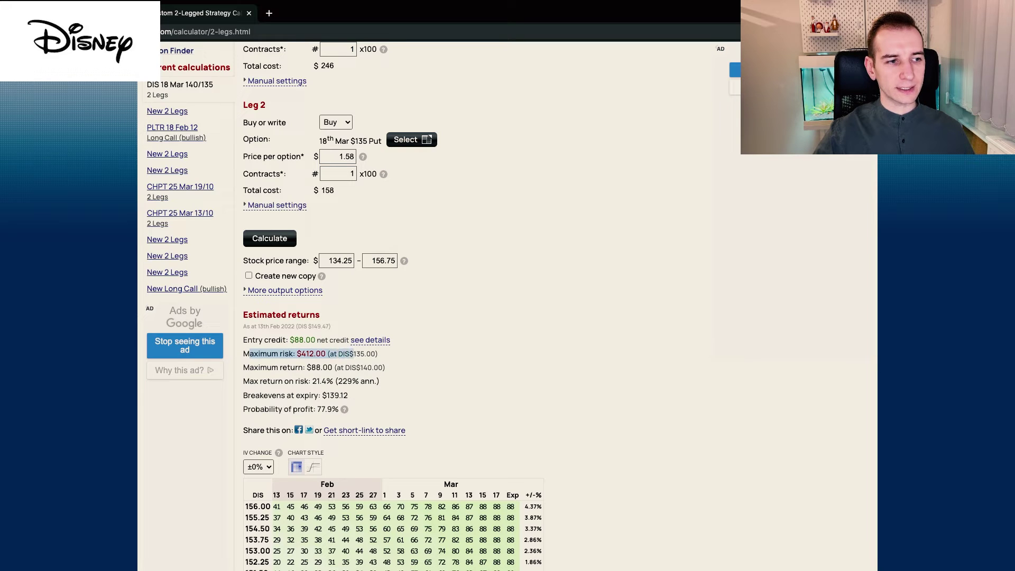
{"action": "left_click", "coordinate": [376, 353]}
{"action": "double_click", "coordinate": [311, 353]}
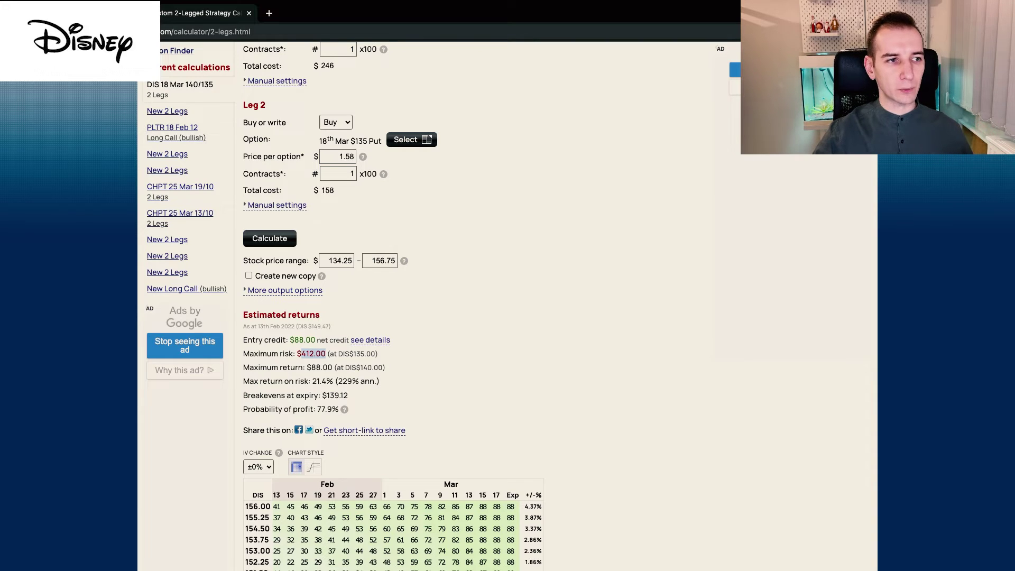
{"action": "scroll", "coordinate": [396, 356], "scroll_direction": "up", "scroll_amount": 1}
{"action": "scroll", "coordinate": [396, 357], "scroll_direction": "up", "scroll_amount": 1}
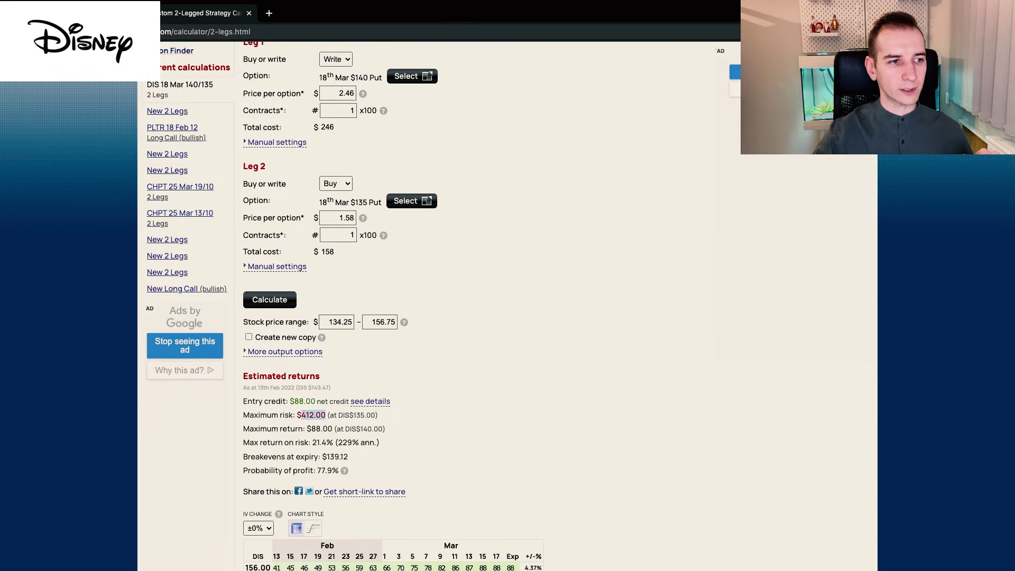
{"action": "scroll", "coordinate": [397, 357], "scroll_direction": "up", "scroll_amount": 1}
{"action": "scroll", "coordinate": [397, 317], "scroll_direction": "up", "scroll_amount": 1}
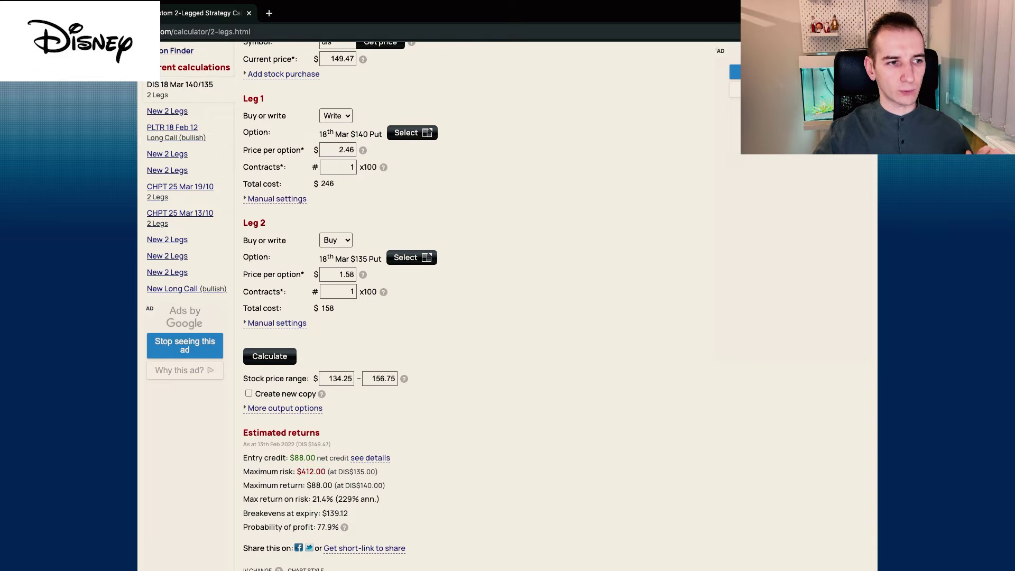
- Highlight the $140 and $135 strikes, $88.00 entry credit and $412.00 maximum risk
{"action": "double_click", "coordinate": [367, 134]}
{"action": "double_click", "coordinate": [361, 258]}
{"action": "scroll", "coordinate": [396, 317], "scroll_direction": "down", "scroll_amount": 1}
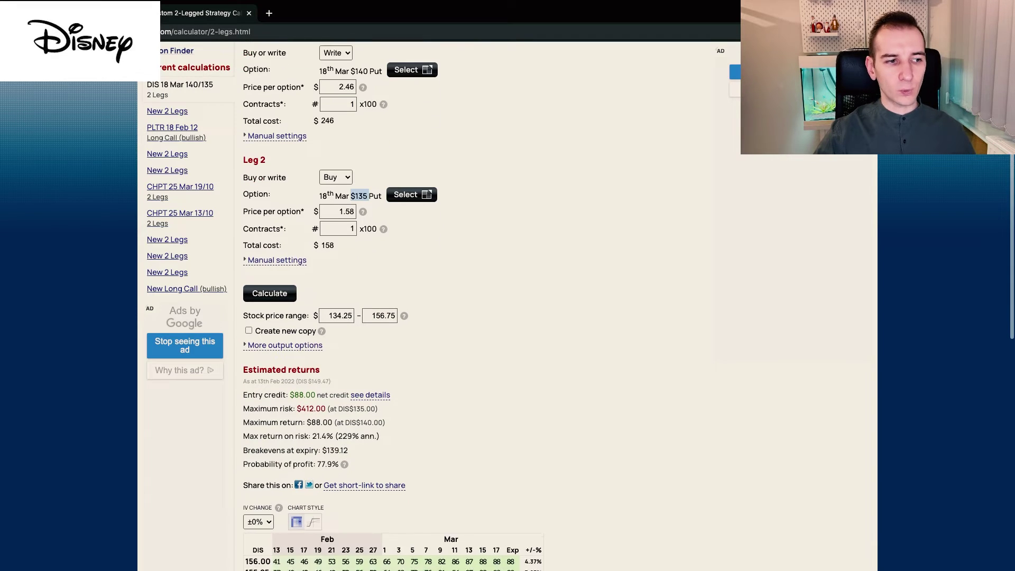
{"action": "double_click", "coordinate": [301, 385]}
{"action": "scroll", "coordinate": [396, 357], "scroll_direction": "down", "scroll_amount": 1}
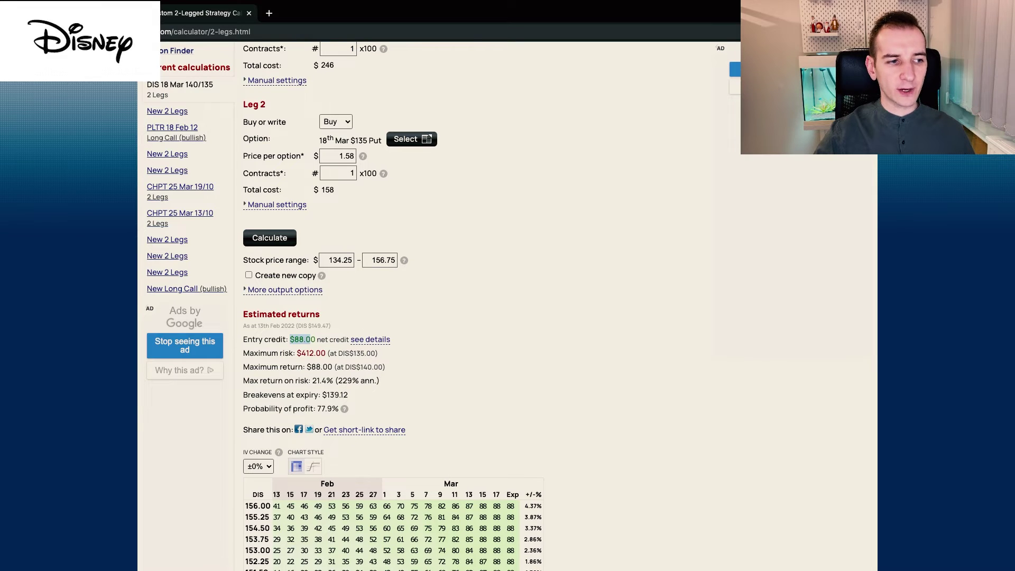
{"action": "left_click_drag", "start_coordinate": [299, 353], "coordinate": [315, 353]}
{"action": "scroll", "coordinate": [397, 357], "scroll_direction": "down", "scroll_amount": 3}
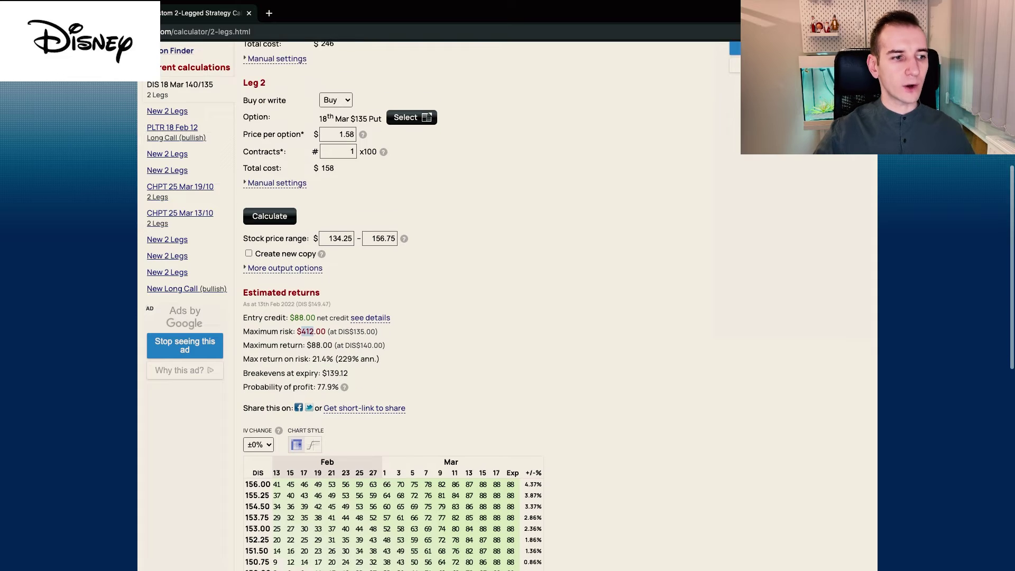
{"action": "scroll", "coordinate": [397, 357], "scroll_direction": "down", "scroll_amount": 2}
{"action": "scroll", "coordinate": [397, 357], "scroll_direction": "down", "scroll_amount": 2}
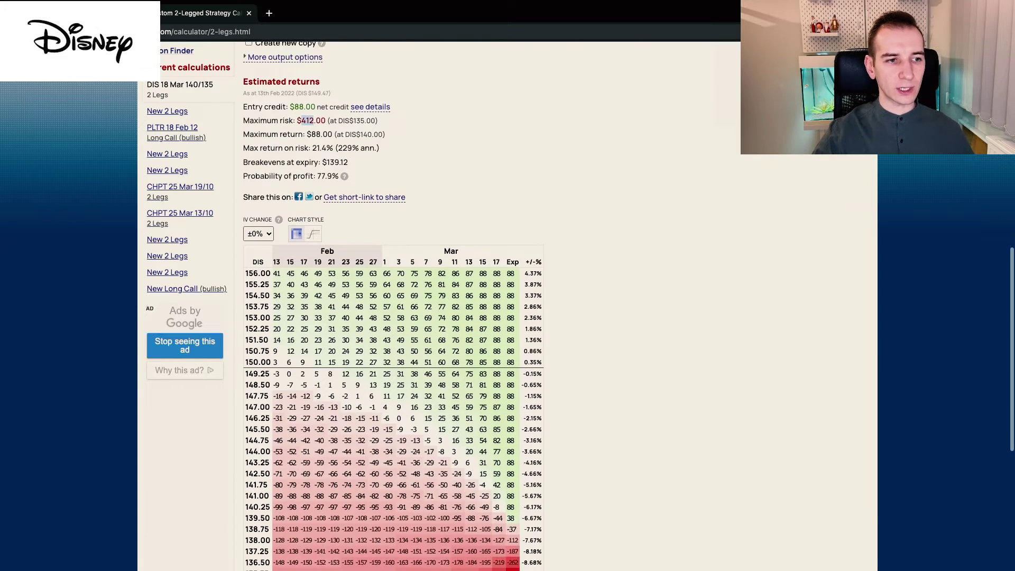
{"action": "scroll", "coordinate": [397, 357], "scroll_direction": "down", "scroll_amount": 2}
{"action": "scroll", "coordinate": [397, 357], "scroll_direction": "down", "scroll_amount": 1}
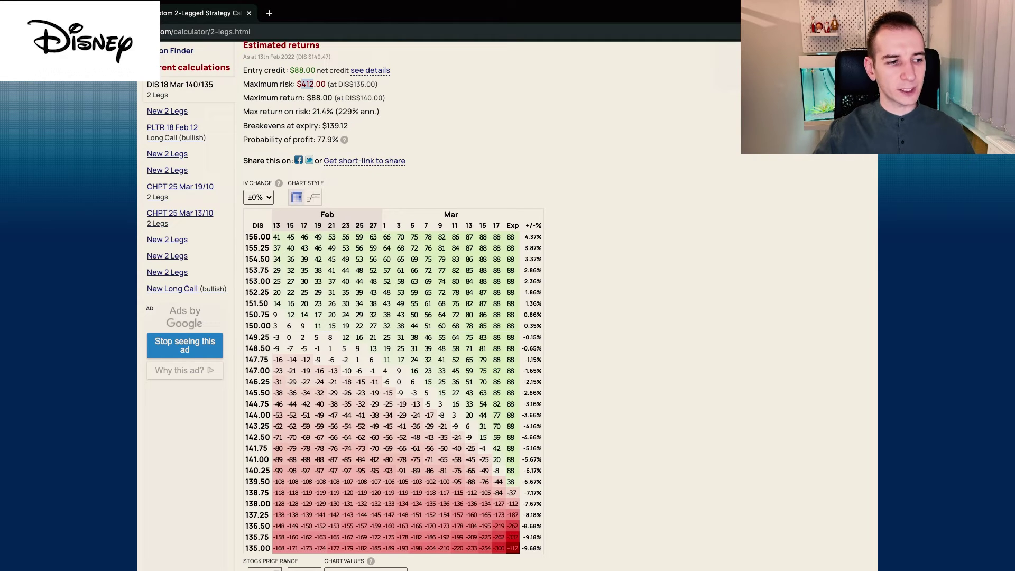
{"action": "mouse_move", "coordinate": [511, 470]}
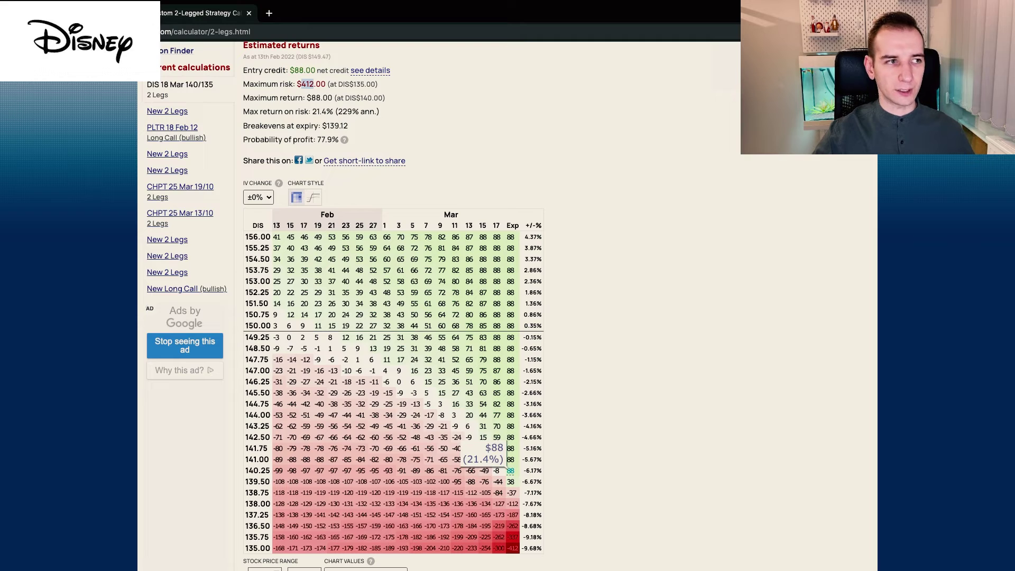
- In Webull, collapse the options chain, show daily candles and anchor a trendline near the current price
{"action": "key", "text": "alt+Tab"}
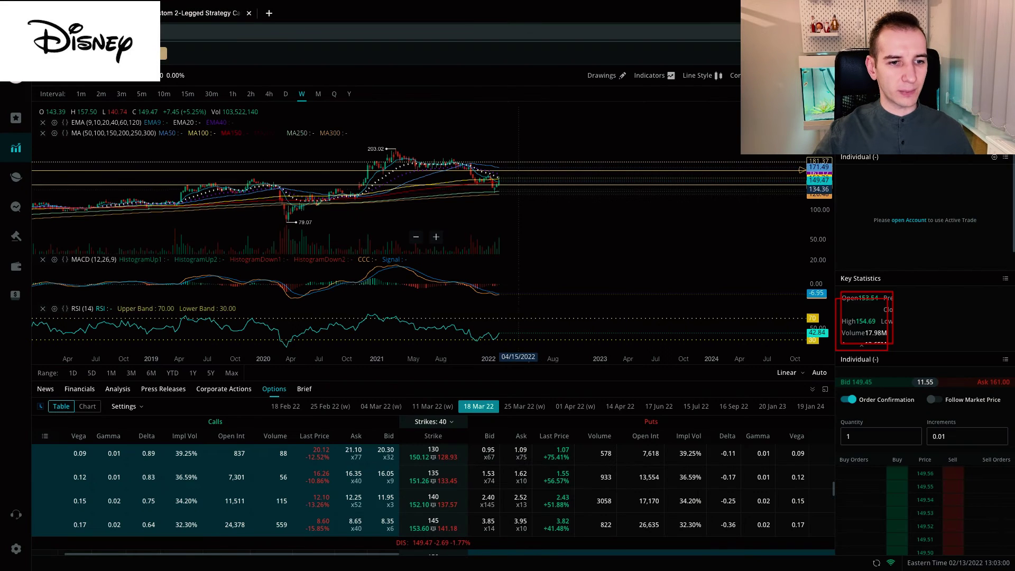
{"action": "left_click", "coordinate": [813, 388]}
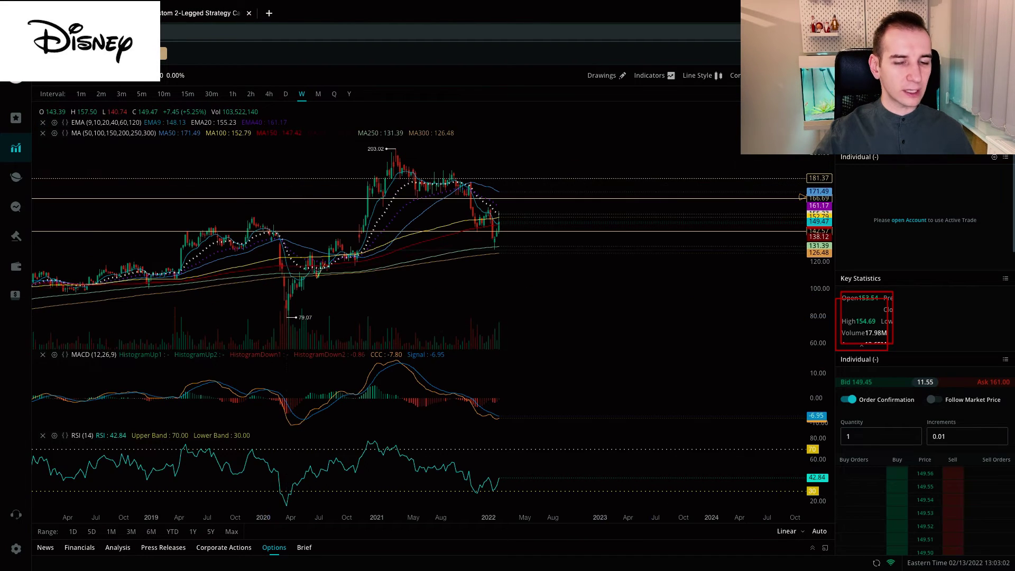
{"action": "left_click", "coordinate": [286, 93]}
{"action": "key", "text": "alt+t"}
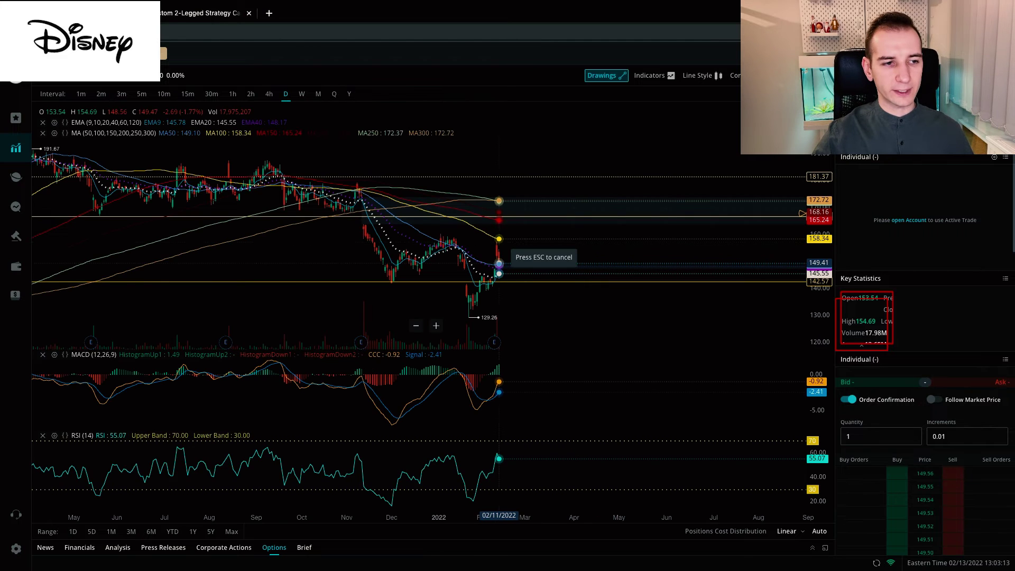
{"action": "left_click", "coordinate": [498, 270]}
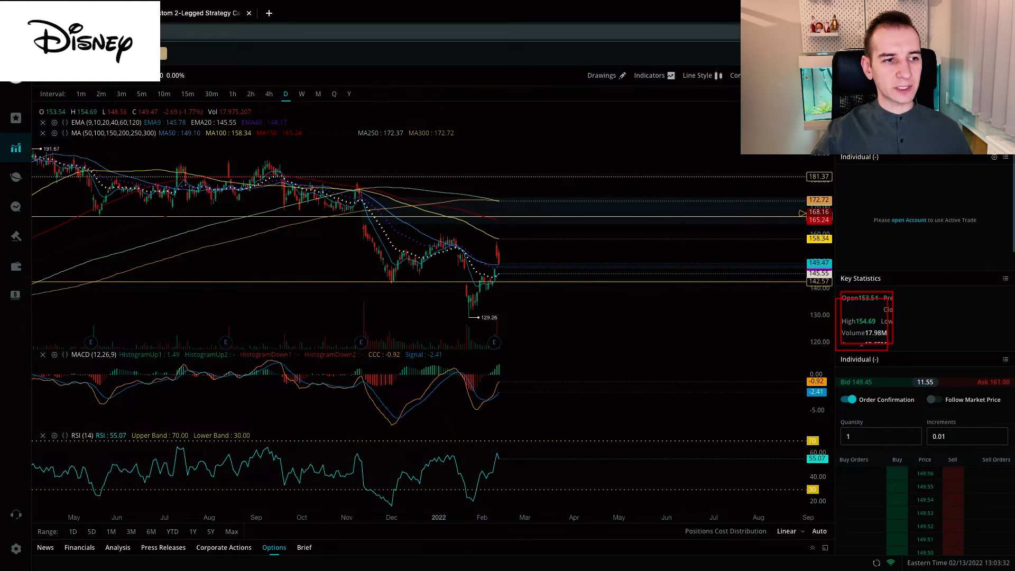
{"action": "scroll", "coordinate": [396, 341], "scroll_direction": "up", "scroll_amount": 3}
{"action": "scroll", "coordinate": [397, 341], "scroll_direction": "up", "scroll_amount": 3}
{"action": "scroll", "coordinate": [397, 341], "scroll_direction": "up", "scroll_amount": 2}
{"action": "scroll", "coordinate": [397, 341], "scroll_direction": "up", "scroll_amount": 2}
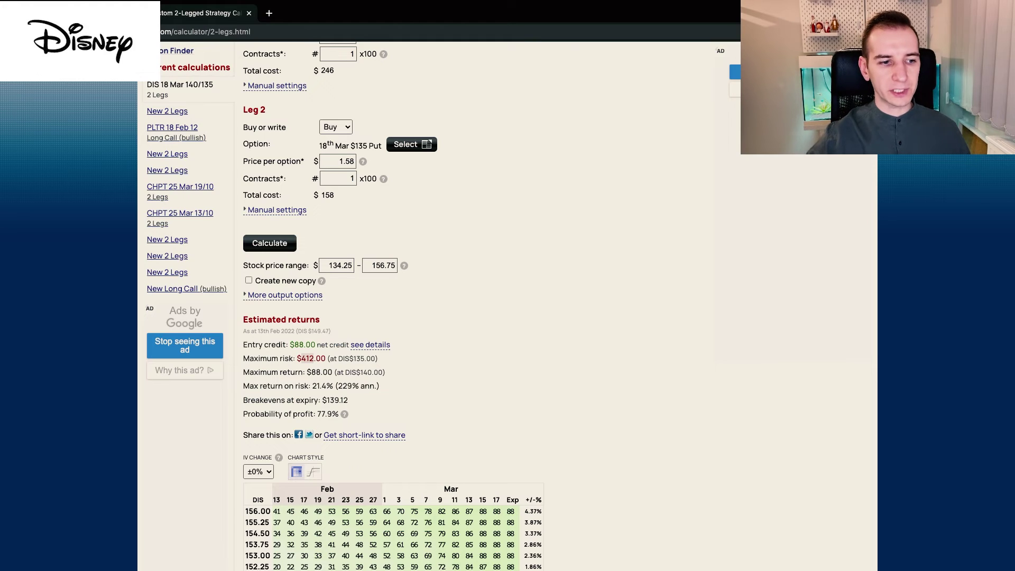
{"action": "scroll", "coordinate": [477, 317], "scroll_direction": "down", "scroll_amount": 1}
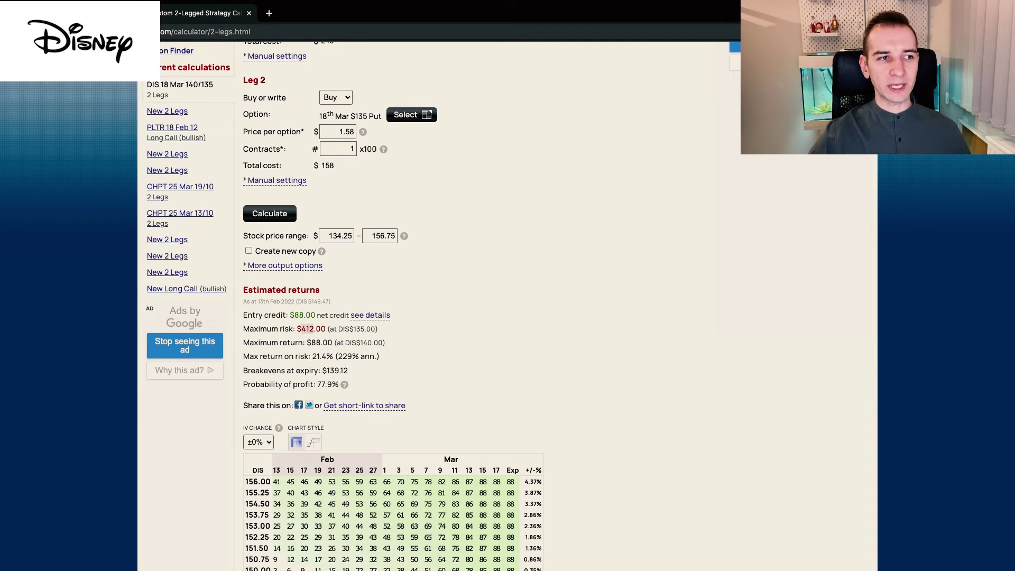
{"action": "scroll", "coordinate": [475, 318], "scroll_direction": "up", "scroll_amount": 3}
{"action": "scroll", "coordinate": [476, 317], "scroll_direction": "up", "scroll_amount": 3}
{"action": "scroll", "coordinate": [477, 318], "scroll_direction": "up", "scroll_amount": 2}
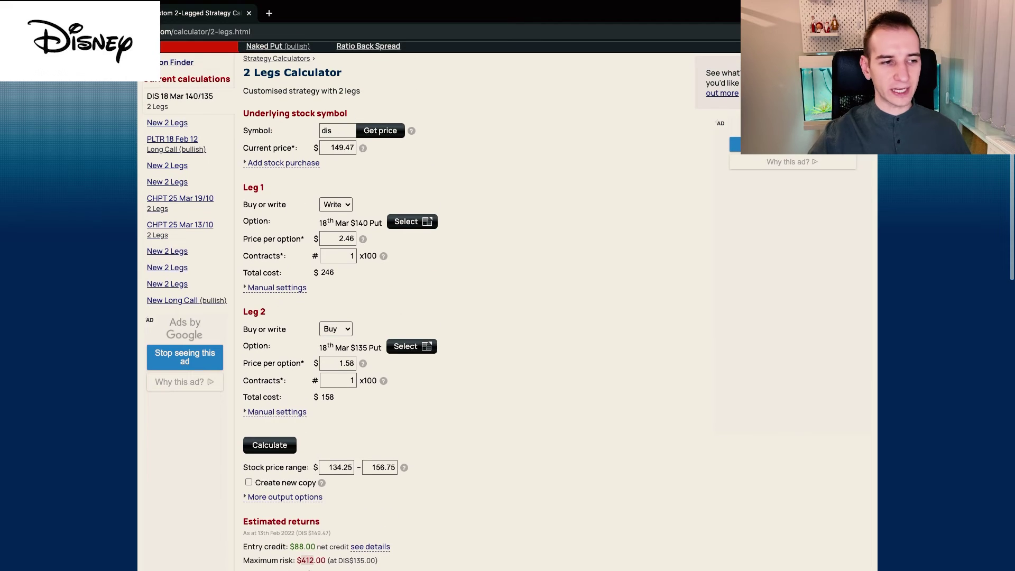
{"action": "scroll", "coordinate": [476, 317], "scroll_direction": "down", "scroll_amount": 2}
{"action": "scroll", "coordinate": [476, 317], "scroll_direction": "down", "scroll_amount": 2}
{"action": "scroll", "coordinate": [476, 318], "scroll_direction": "down", "scroll_amount": 2}
{"action": "scroll", "coordinate": [476, 317], "scroll_direction": "down", "scroll_amount": 2}
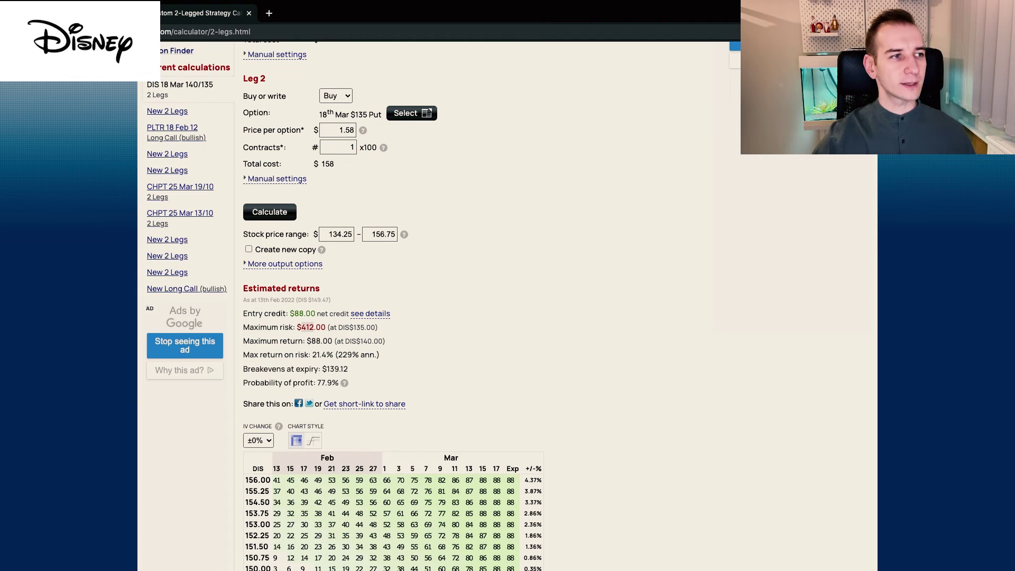
{"action": "scroll", "coordinate": [476, 318], "scroll_direction": "up", "scroll_amount": 5}
{"action": "scroll", "coordinate": [475, 317], "scroll_direction": "up", "scroll_amount": 5}
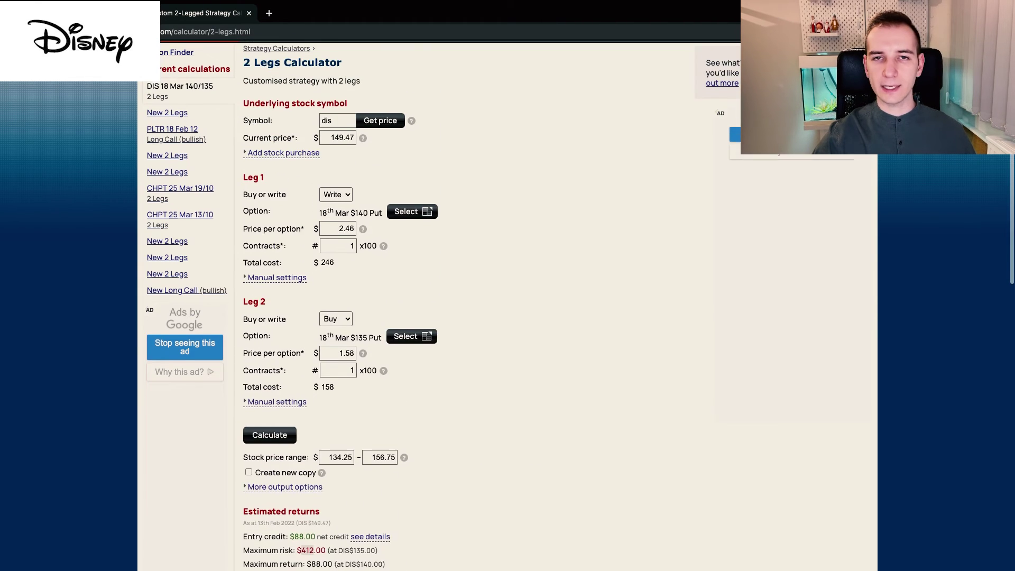
{"action": "scroll", "coordinate": [476, 317], "scroll_direction": "up", "scroll_amount": 3}
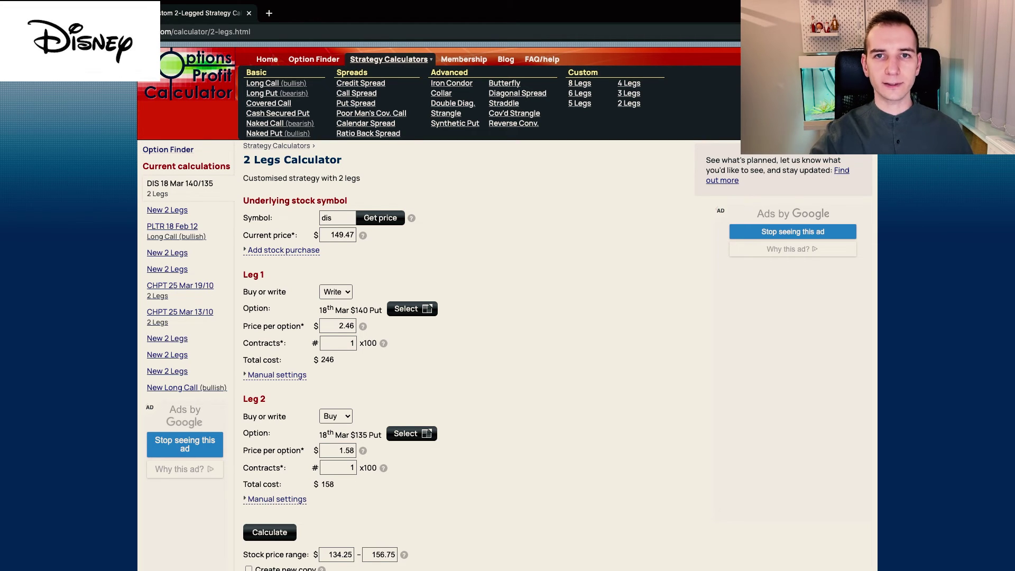
{"action": "scroll", "coordinate": [476, 317], "scroll_direction": "down", "scroll_amount": 2}
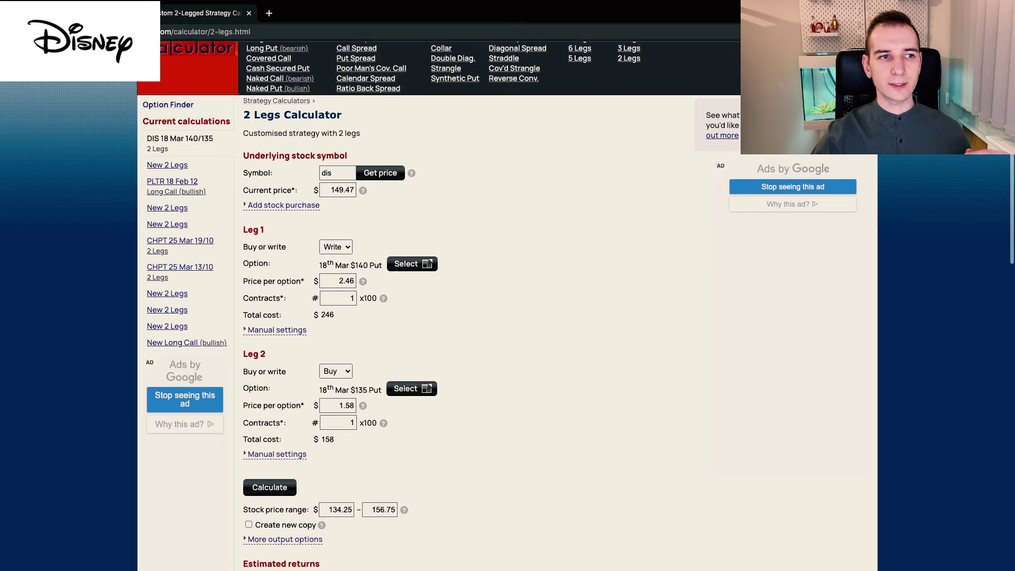
{"action": "scroll", "coordinate": [477, 317], "scroll_direction": "down", "scroll_amount": 2}
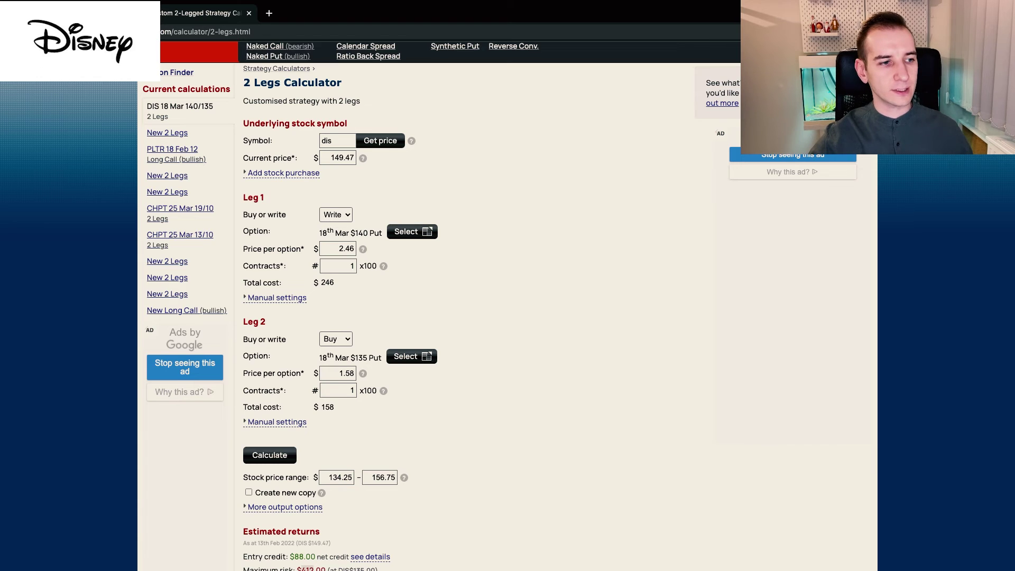
{"action": "scroll", "coordinate": [476, 318], "scroll_direction": "down", "scroll_amount": 5}
{"action": "scroll", "coordinate": [475, 317], "scroll_direction": "down", "scroll_amount": 3}
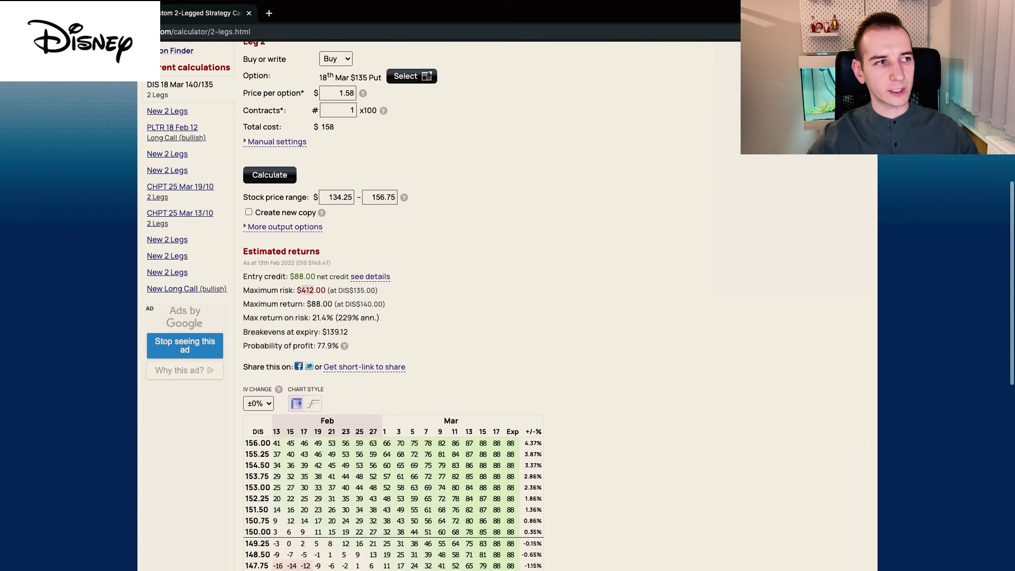
{"action": "scroll", "coordinate": [476, 318], "scroll_direction": "down", "scroll_amount": 2}
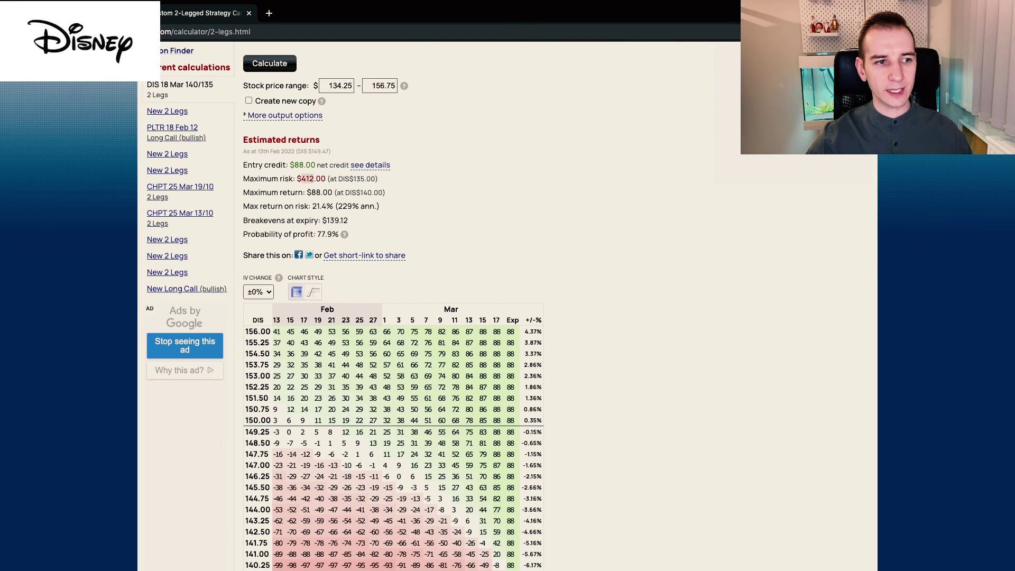
- Highlight the $88 entry credit in the calculator, then return to Webull's options chain
{"action": "key", "text": "alt+Tab"}
{"action": "scroll", "coordinate": [476, 238], "scroll_direction": "down", "scroll_amount": 1}
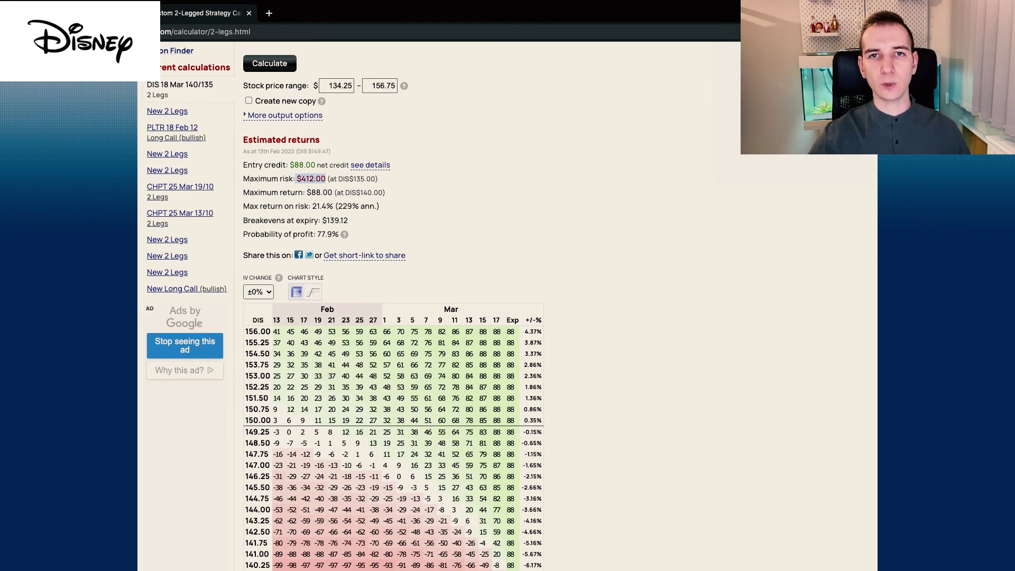
{"action": "left_click_drag", "start_coordinate": [289, 166], "coordinate": [303, 165]}
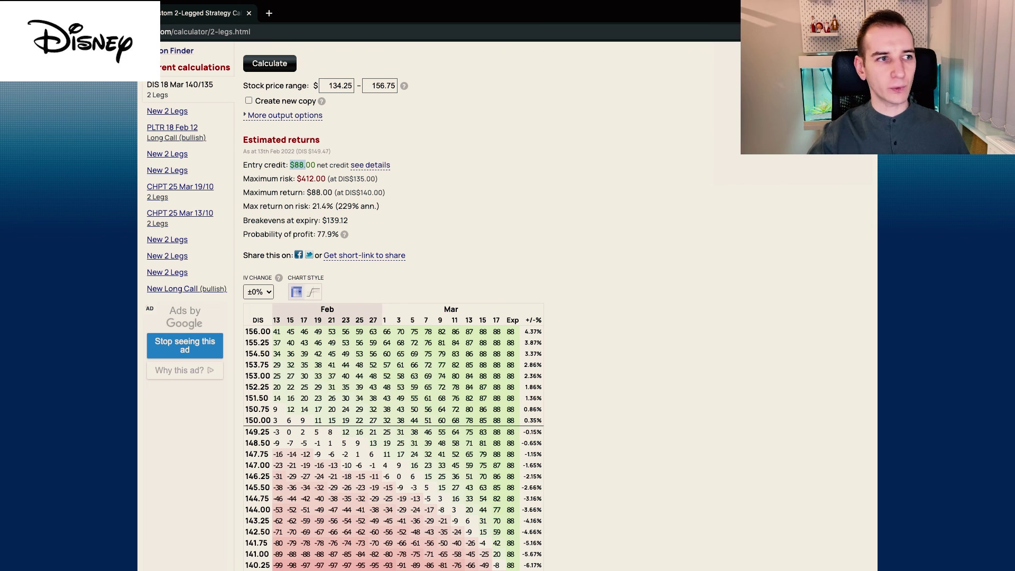
{"action": "key", "text": "alt+Tab"}
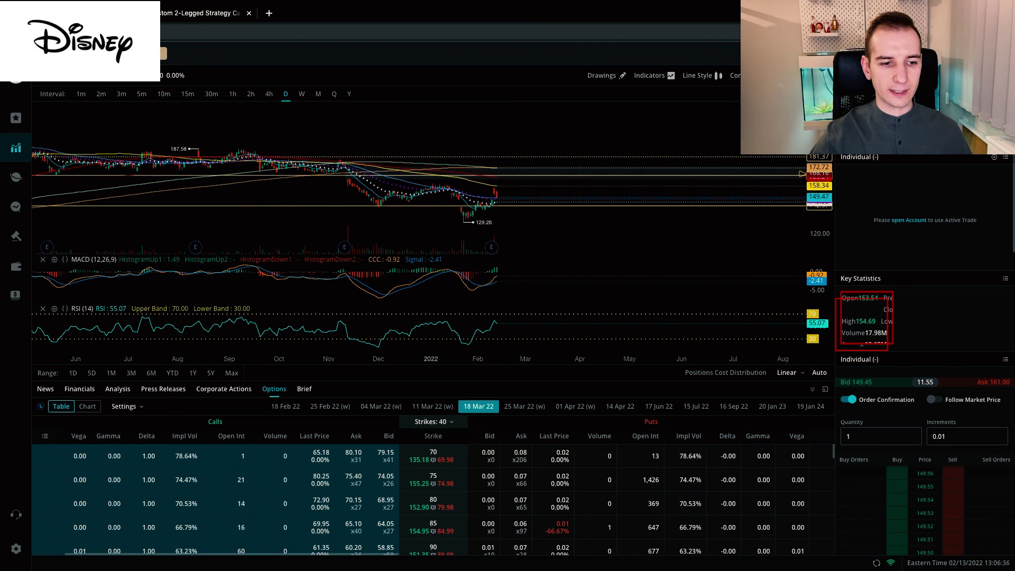
{"action": "scroll", "coordinate": [433, 500], "scroll_direction": "down", "scroll_amount": 5}
{"action": "scroll", "coordinate": [433, 500], "scroll_direction": "down", "scroll_amount": 5}
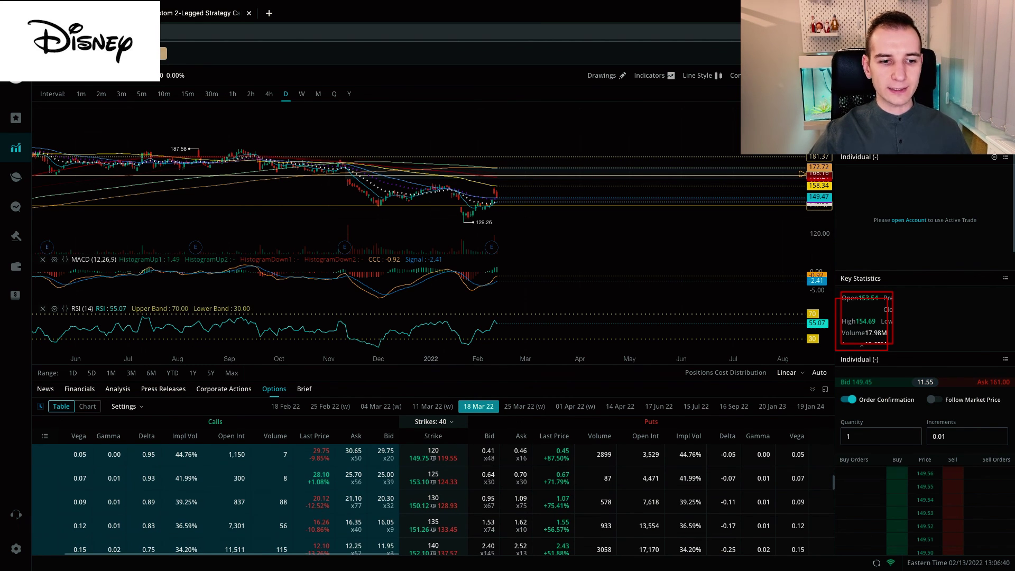
{"action": "scroll", "coordinate": [433, 500], "scroll_direction": "down", "scroll_amount": 1}
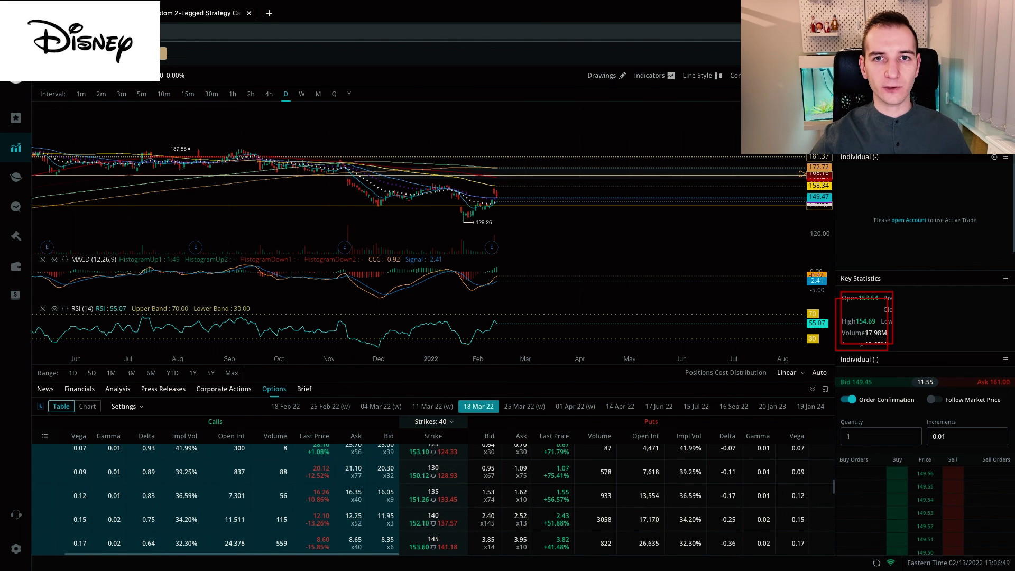